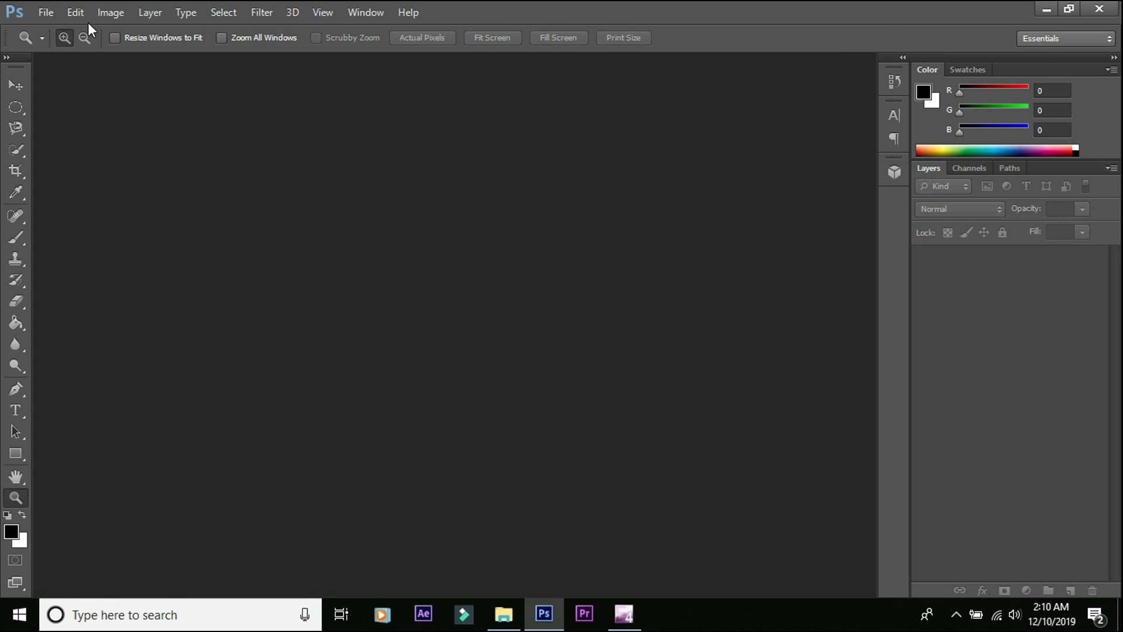
Open the side-profile portrait screenshot as a document
click(38, 13)
click(45, 46)
click(397, 111)
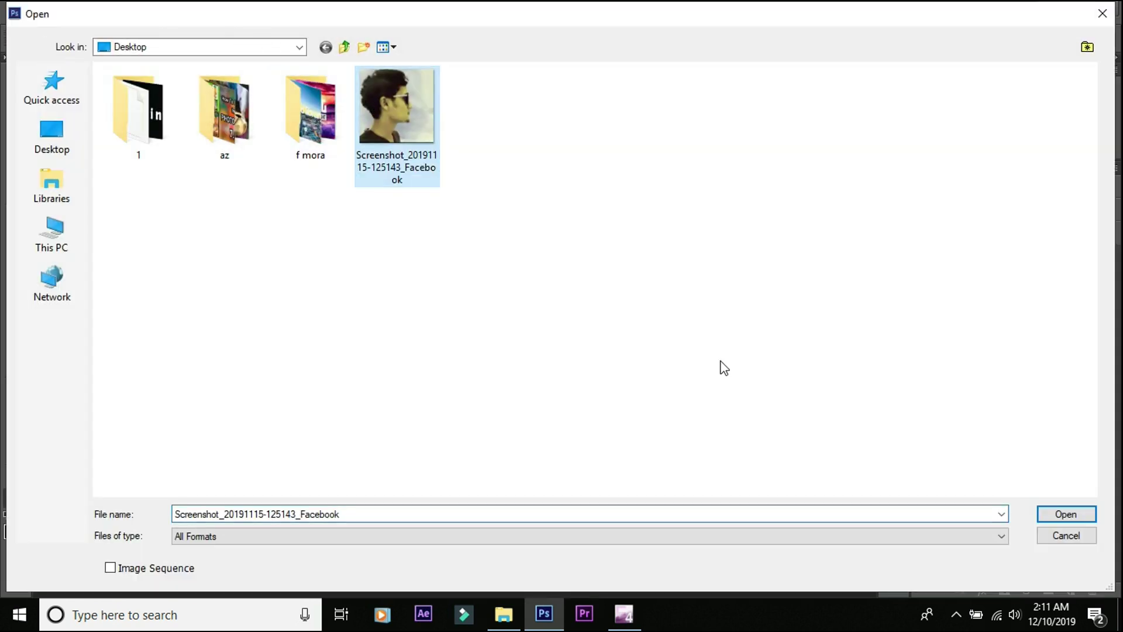
click(1083, 517)
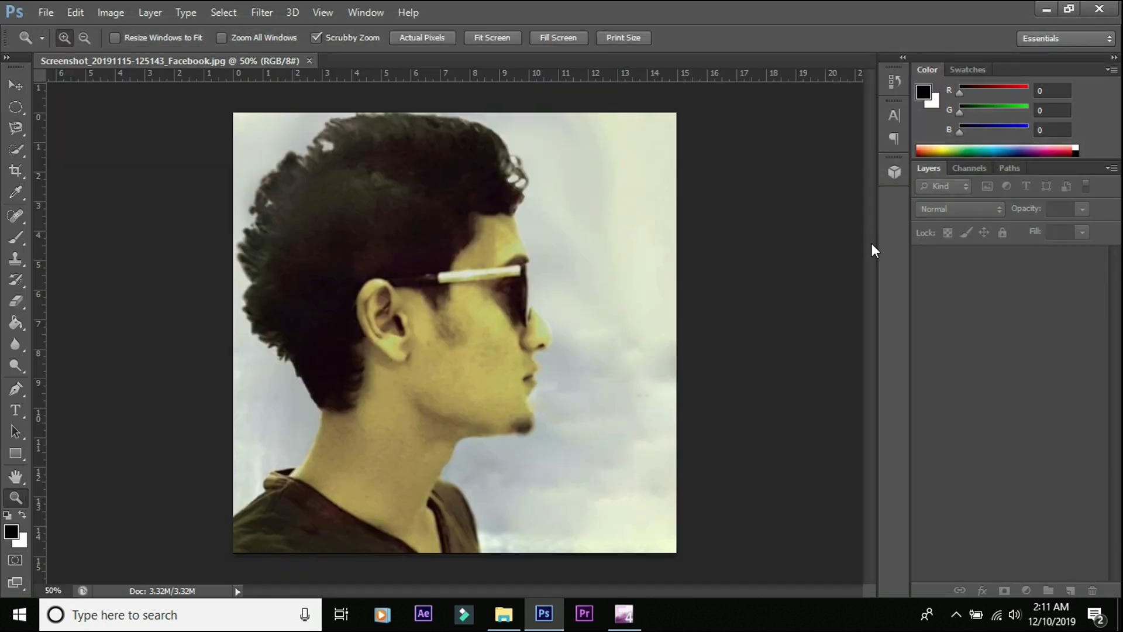
Trace the head with the Magnetic Lasso and copy it to a new layer with Ctrl+J
click(16, 128)
click(75, 156)
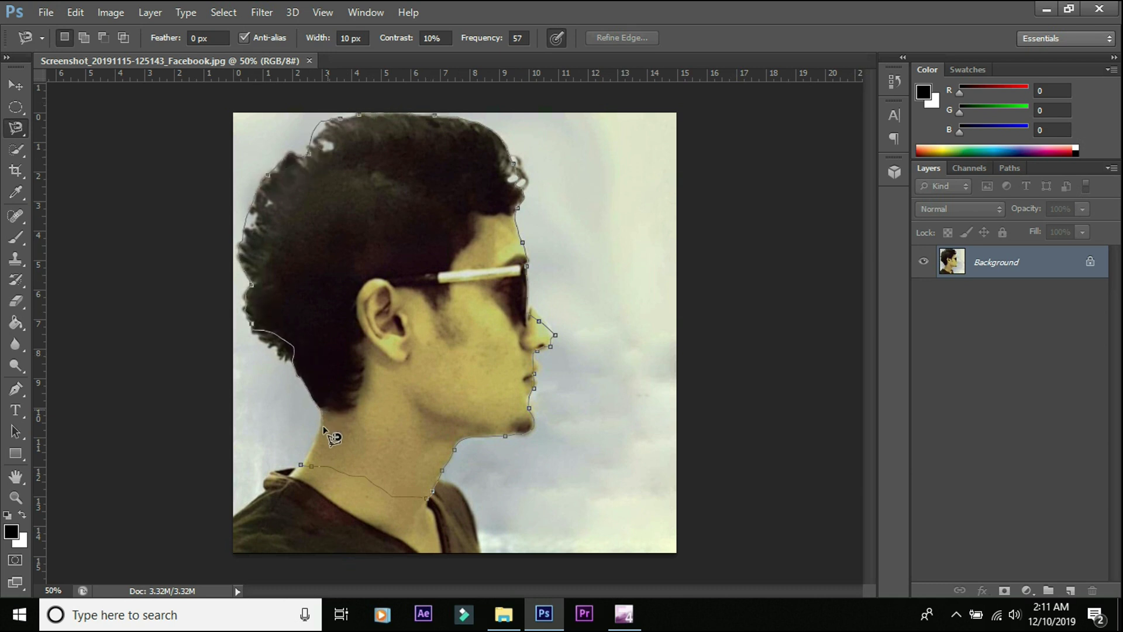
click(305, 462)
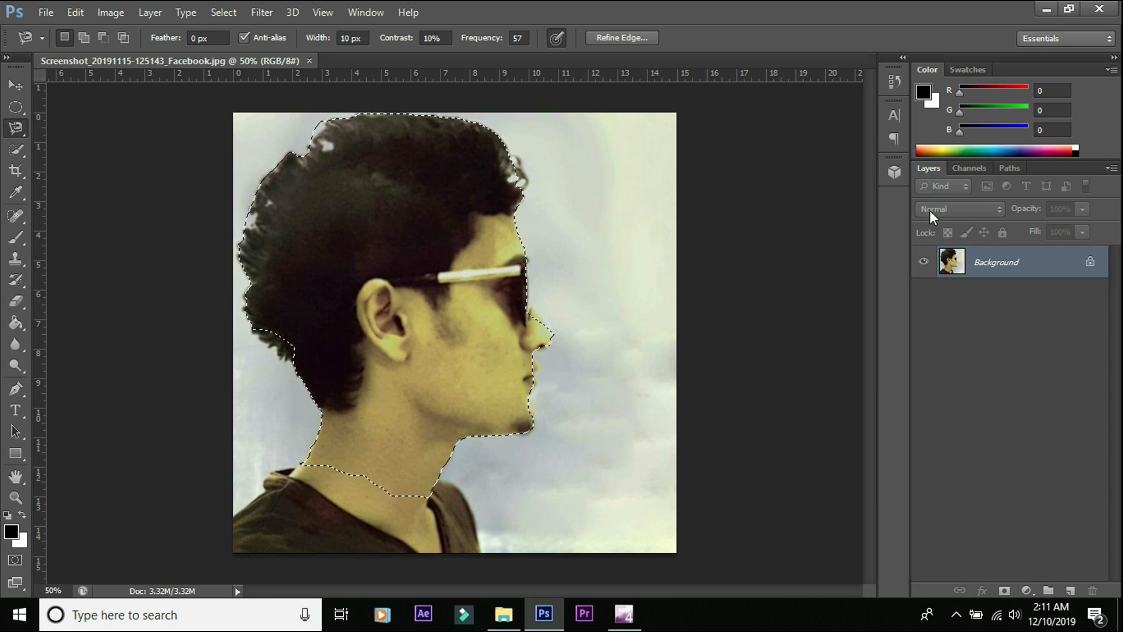
key(ctrl+j)
Toggle the head and Background layer visibility to check the cut-out copy
click(922, 262)
click(924, 262)
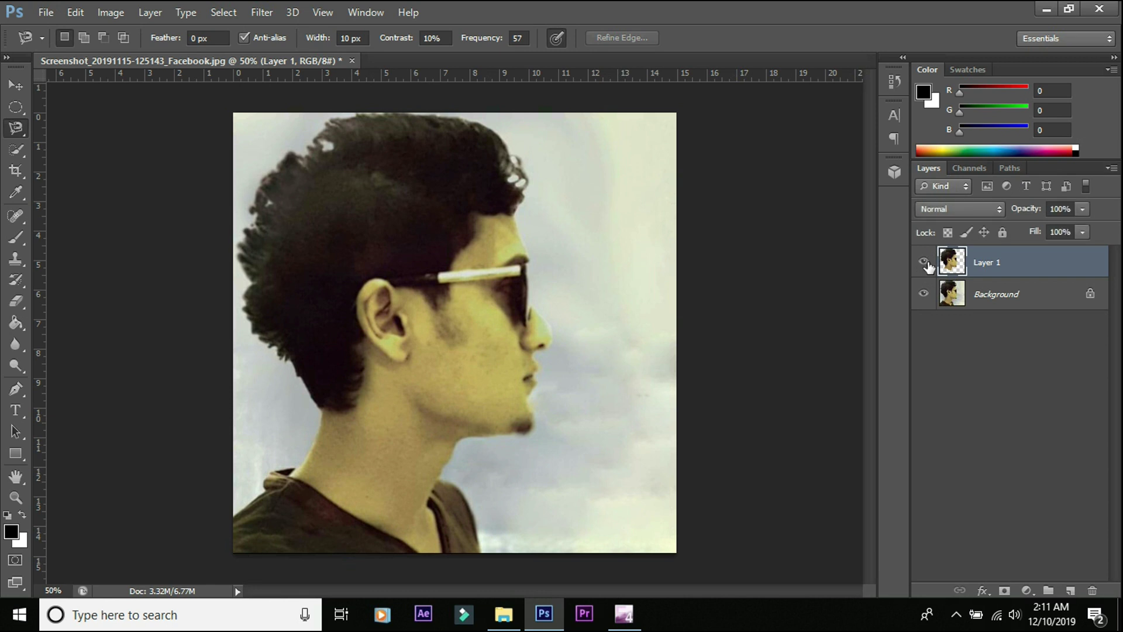
click(924, 293)
click(923, 293)
click(924, 297)
Apply a Threshold adjustment at level 131 to the copied head
click(110, 12)
mouse_move(135, 54)
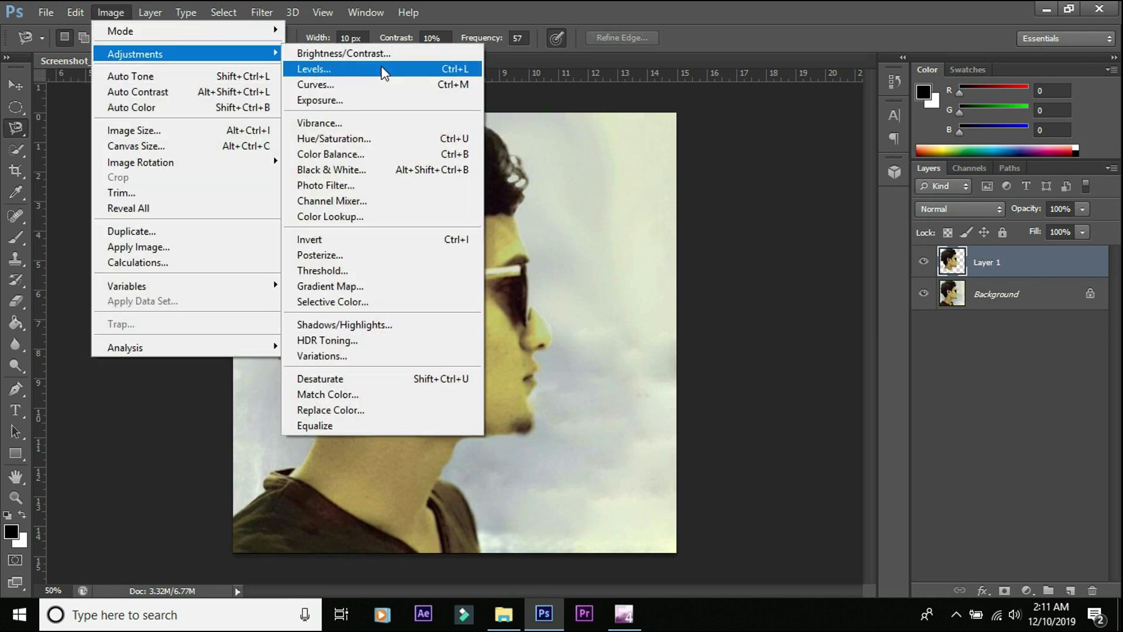
click(322, 270)
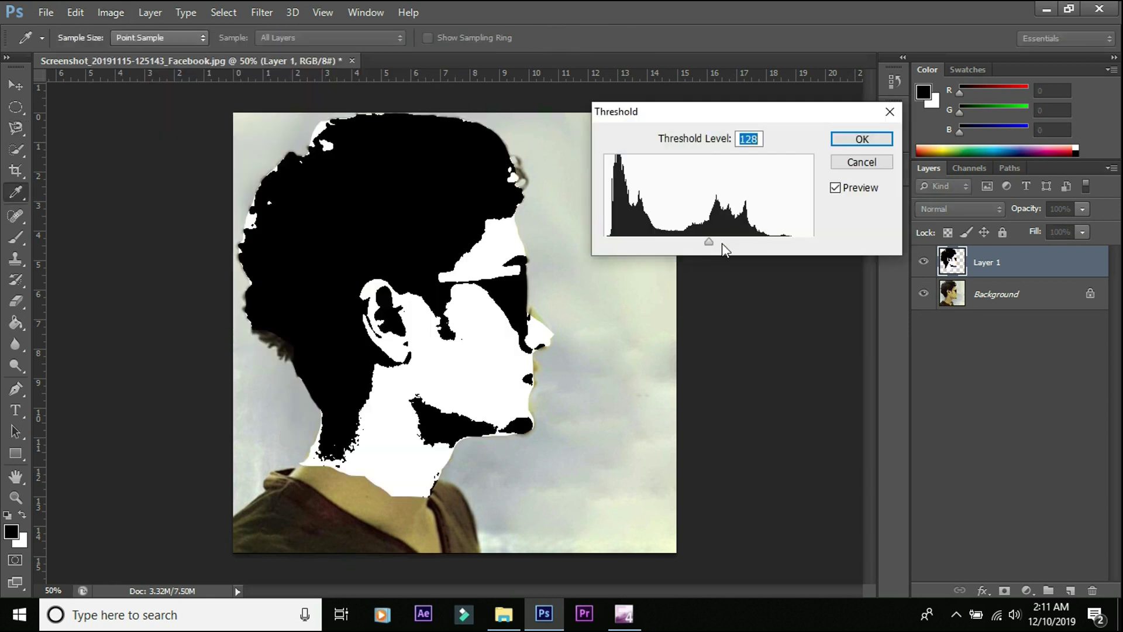
drag(709, 242, 715, 244)
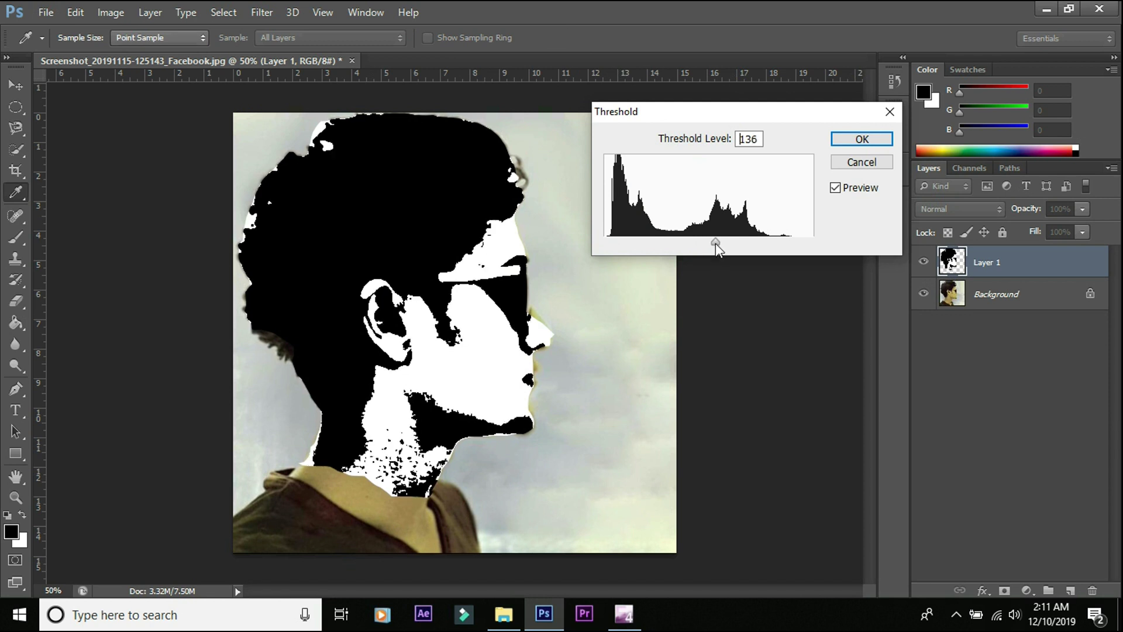
drag(715, 244, 711, 241)
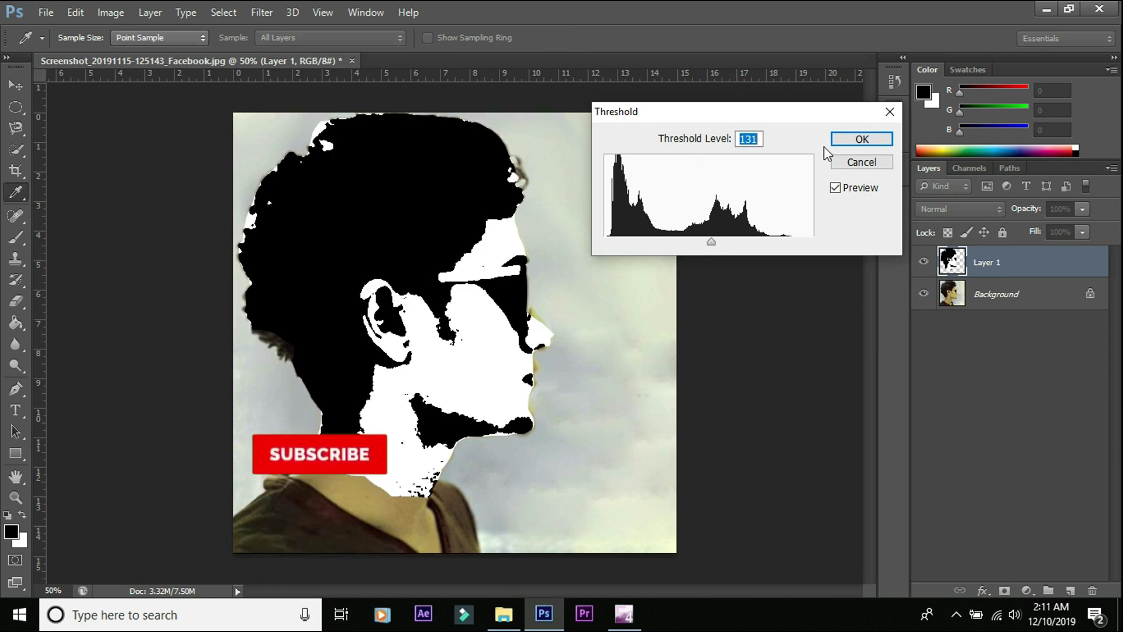
click(860, 141)
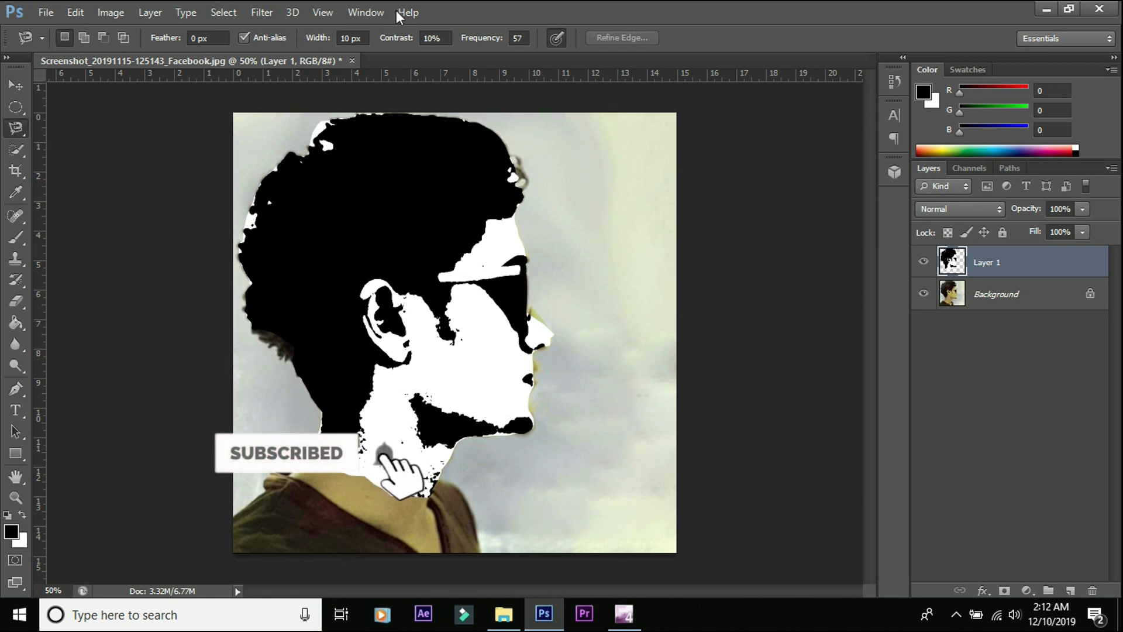
Select the silhouette's black areas using Color Range with low fuzziness
click(253, 12)
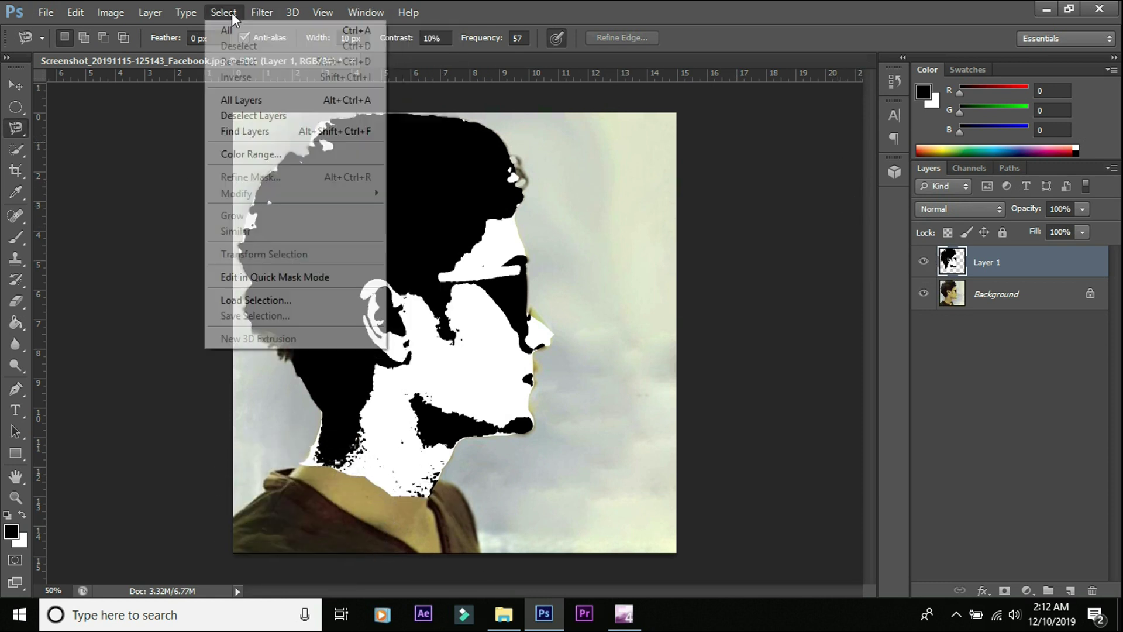
click(231, 154)
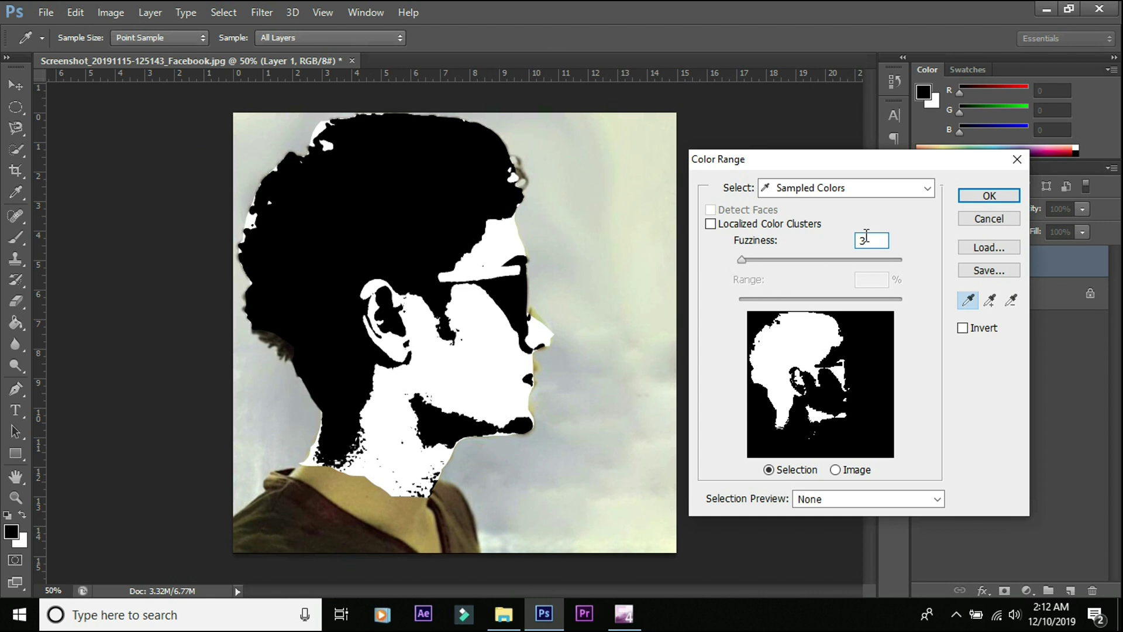
key(Return)
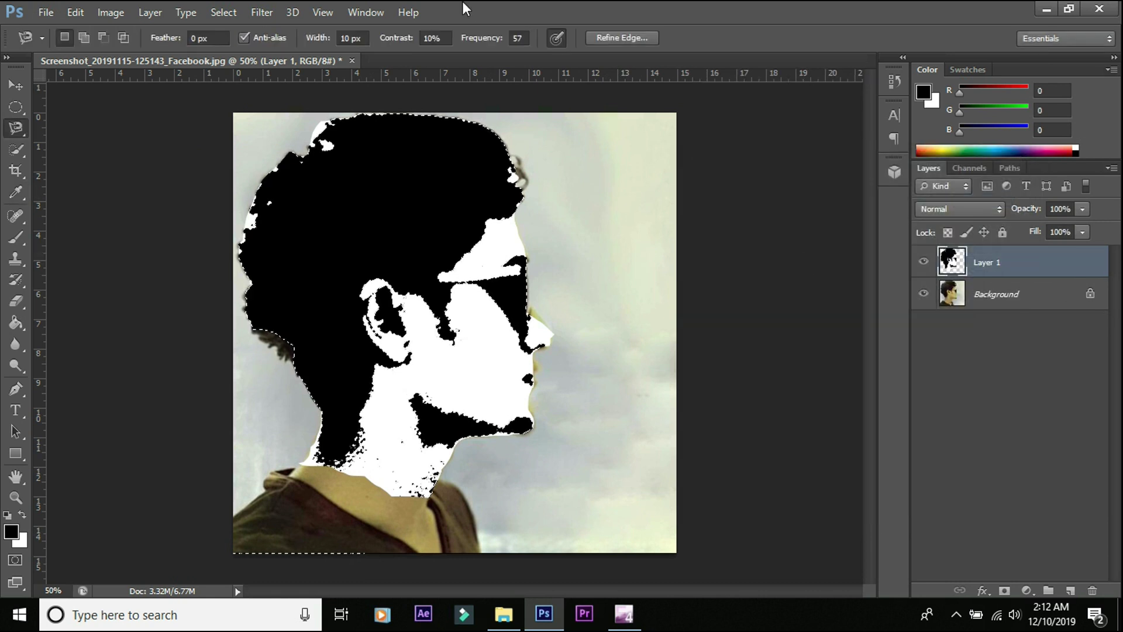
Create a new blank white document and crop it to a narrower portrait canvas
click(46, 12)
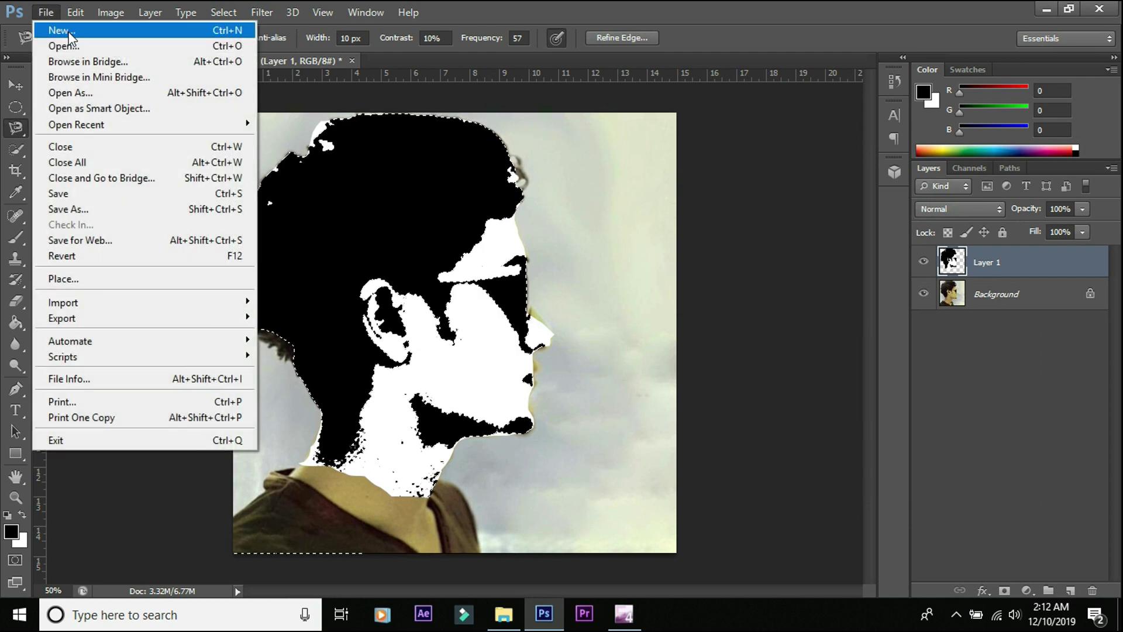
click(712, 143)
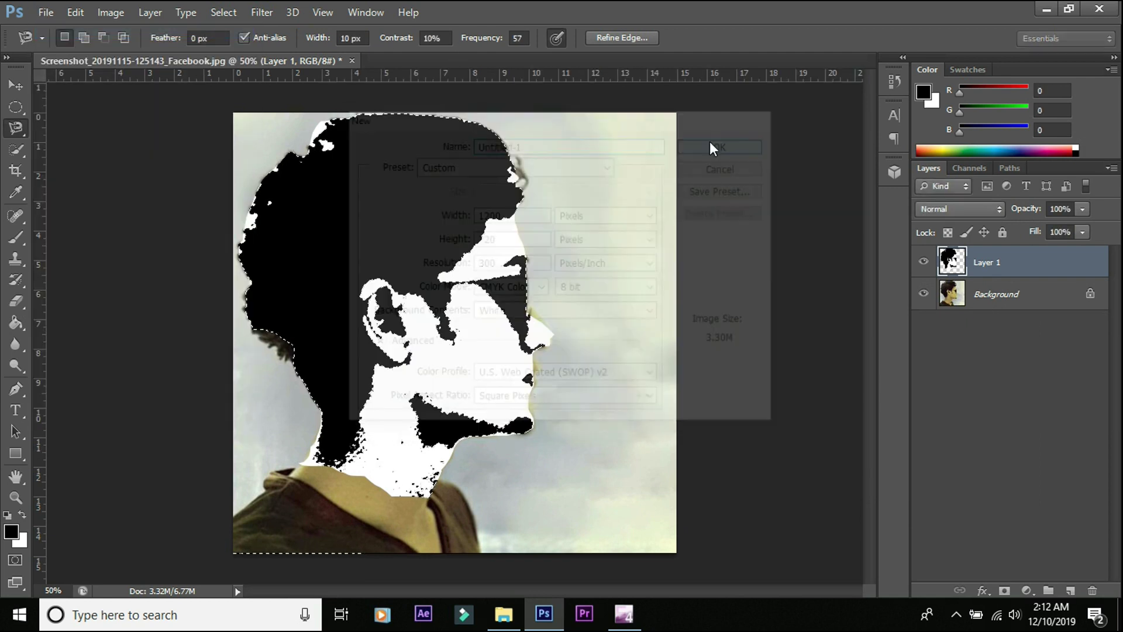
click(16, 170)
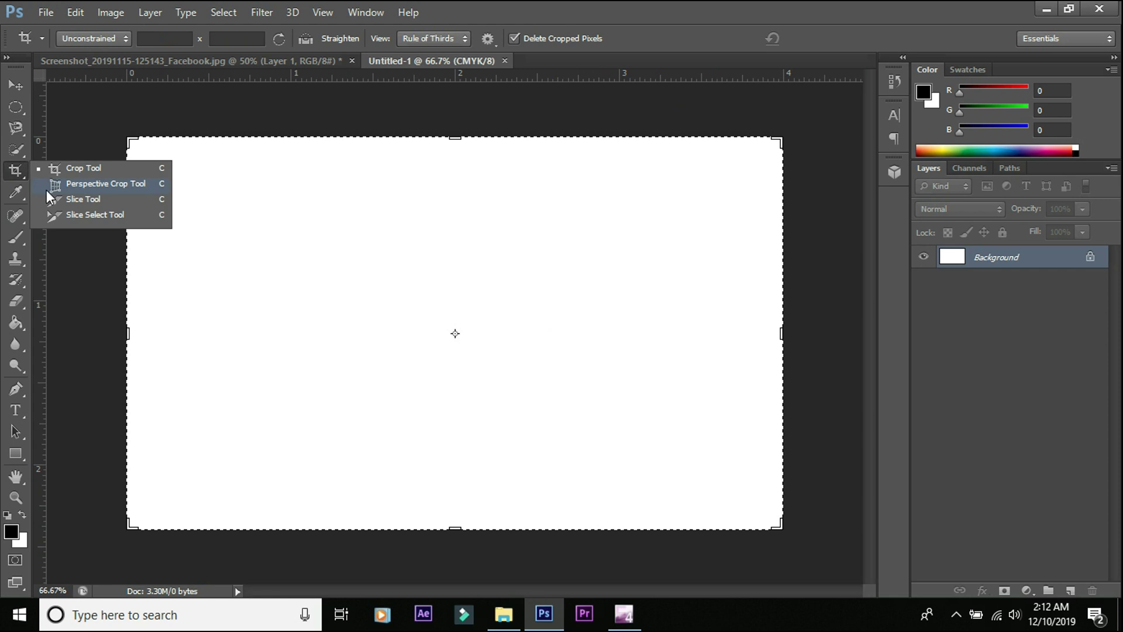
click(69, 169)
click(133, 150)
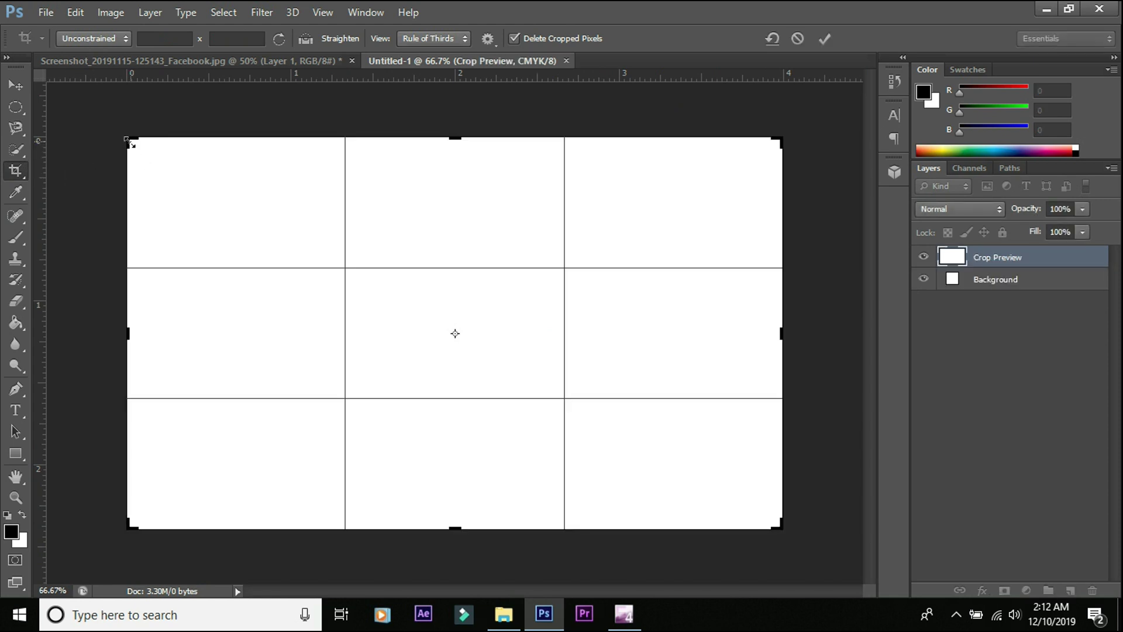
drag(127, 334, 303, 341)
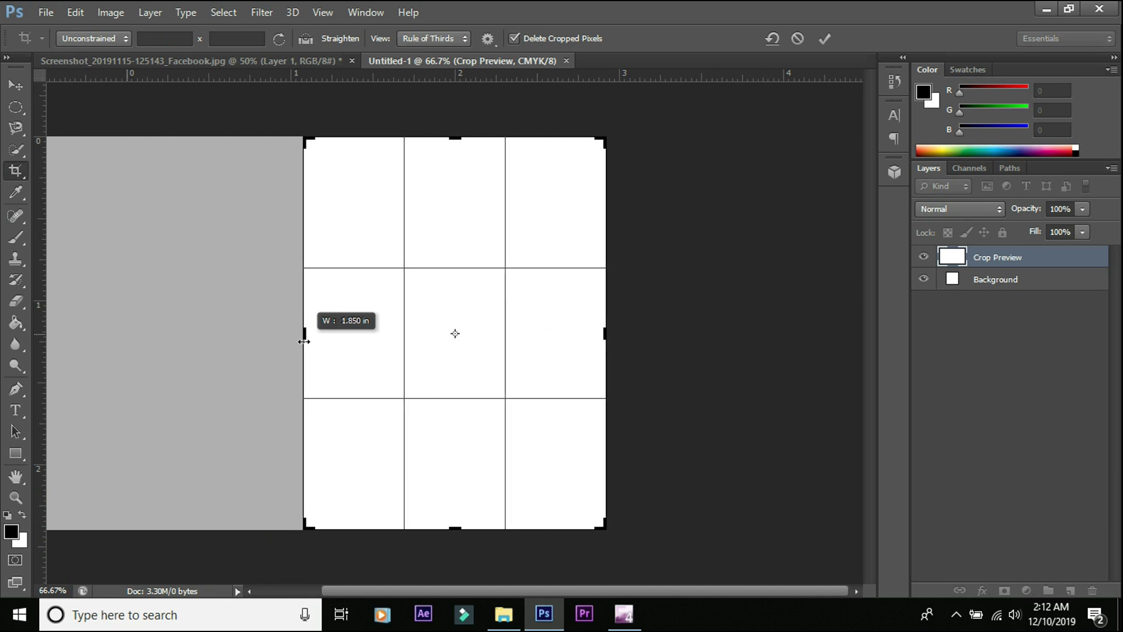
click(824, 38)
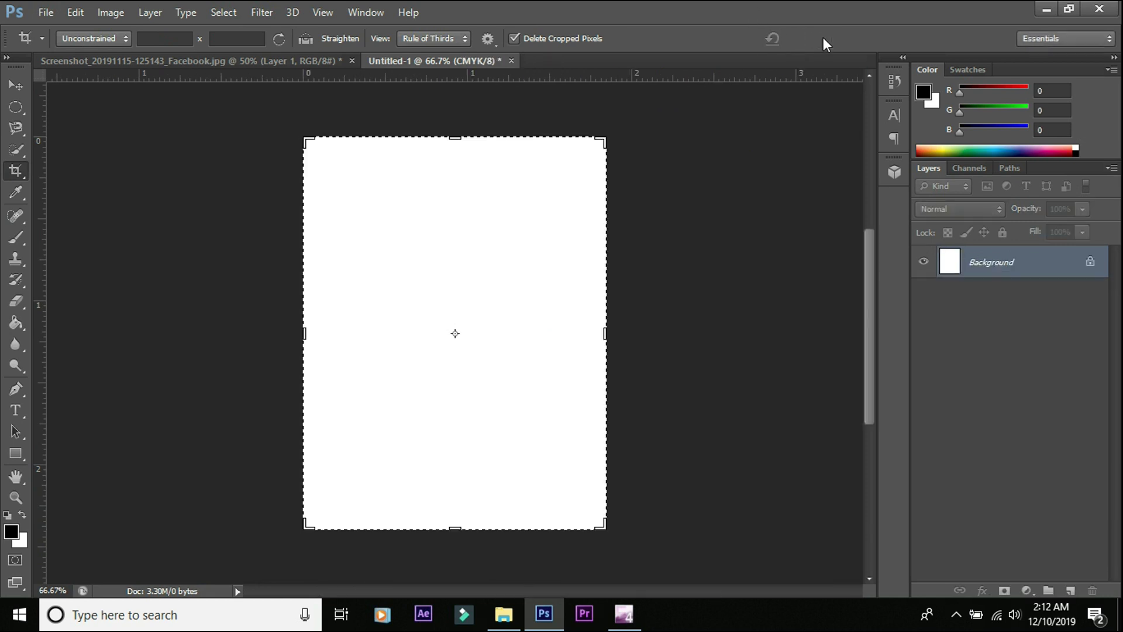
click(22, 90)
Drag the threshold silhouette layer from the photo into the new document
click(279, 62)
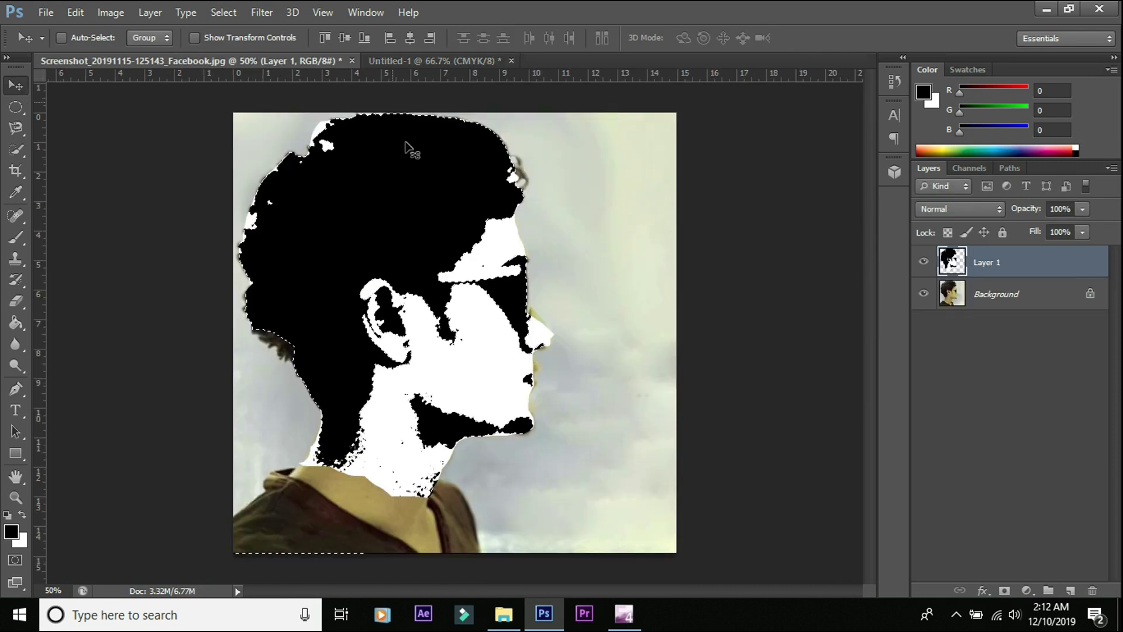
mouse_move(427, 206)
mouse_down()
mouse_move(468, 88)
mouse_move(507, 307)
mouse_up()
drag(468, 378, 477, 305)
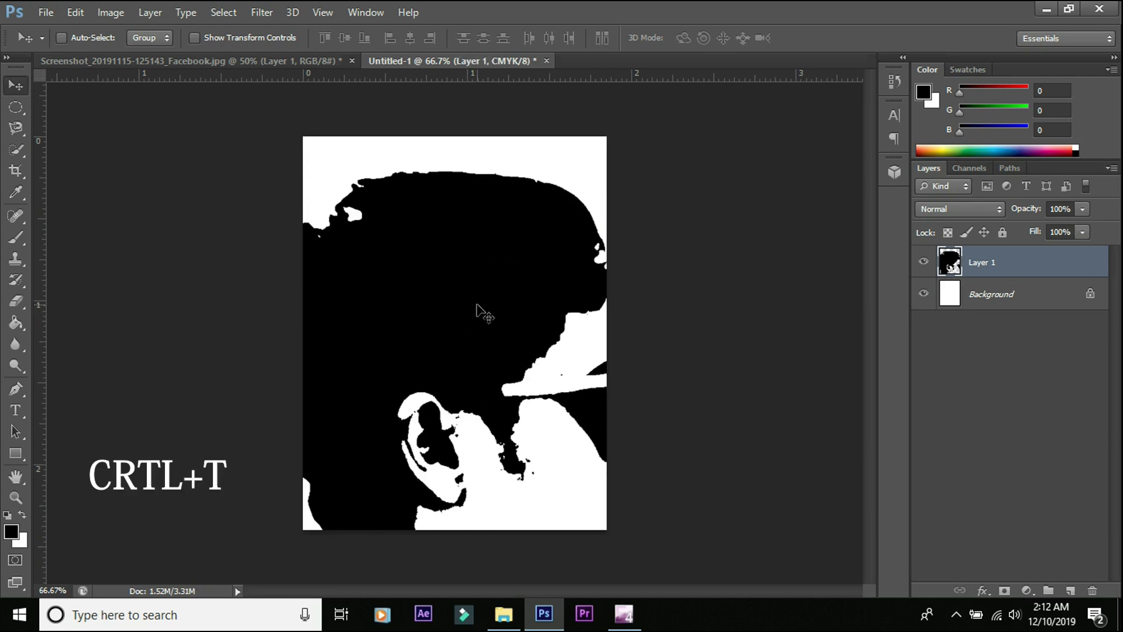
Scale the silhouette down to about 41% and centre it on the white canvas
key(ctrl+t)
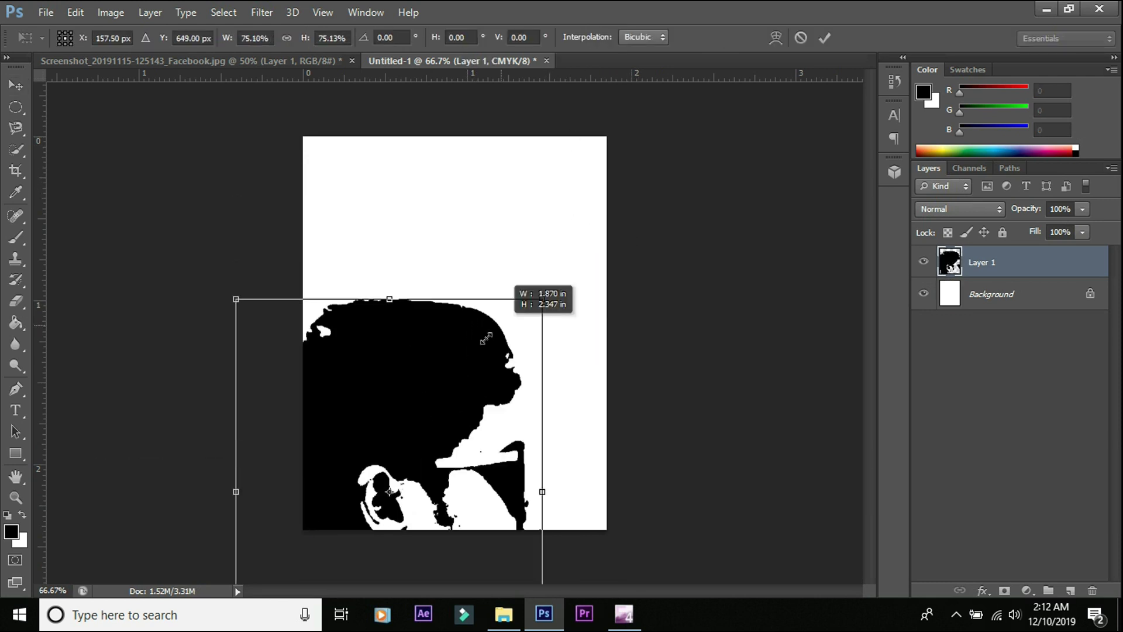
drag(643, 169, 462, 397)
drag(462, 449, 462, 227)
drag(366, 258, 433, 282)
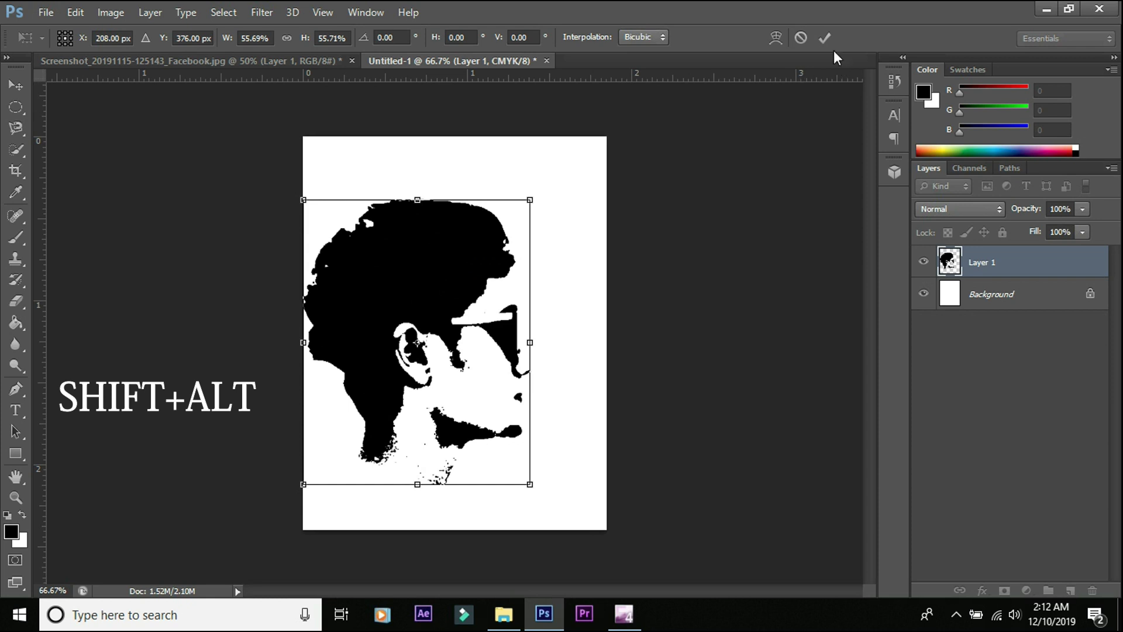
drag(303, 199, 361, 272)
drag(423, 340, 425, 316)
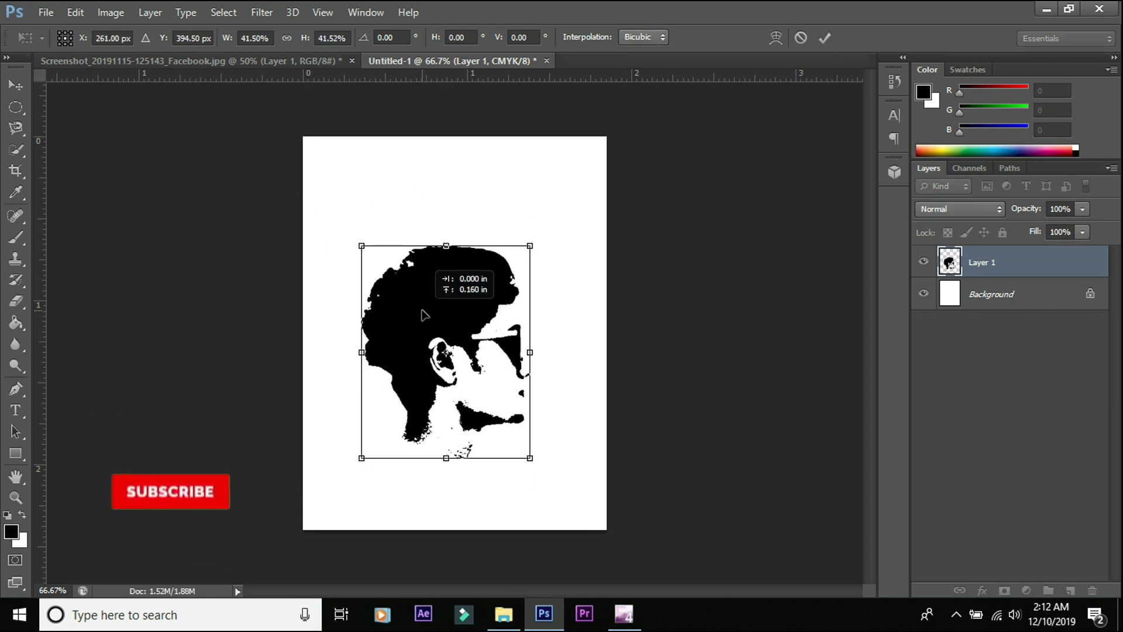
click(825, 36)
click(1006, 293)
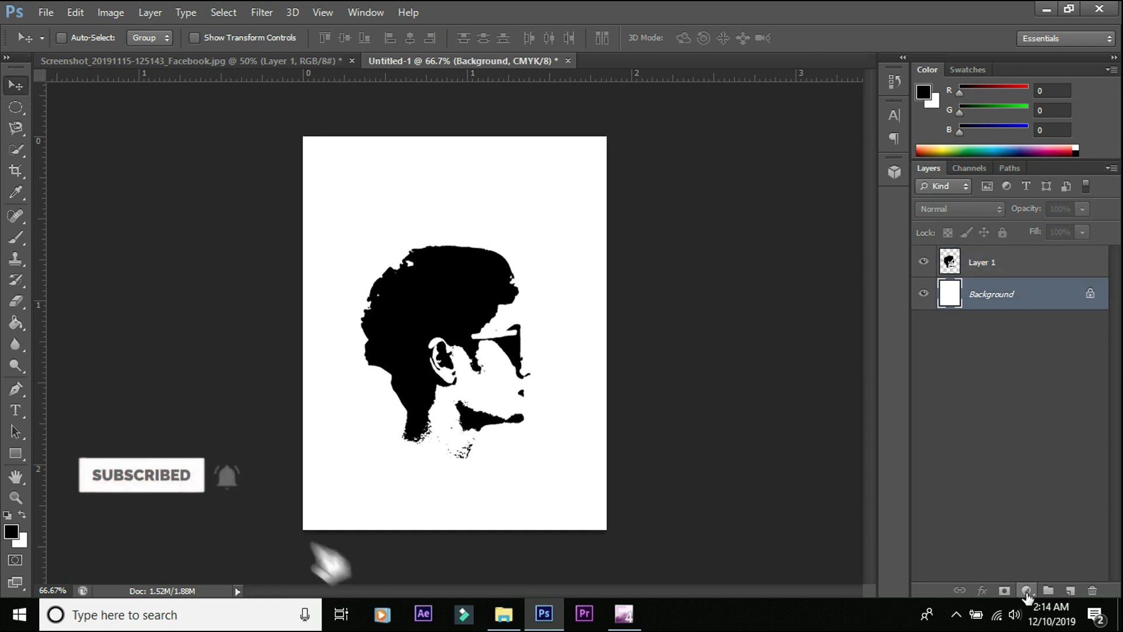
Add a radial Gradient Fill layer using the Copper preset above the Background
click(1026, 589)
click(999, 257)
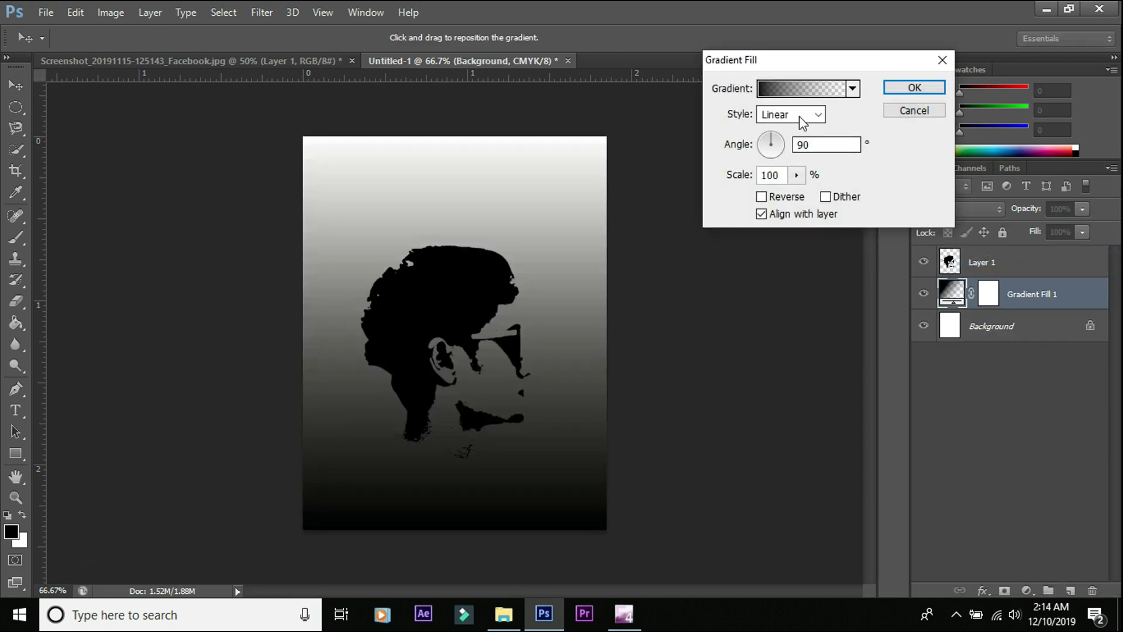
click(799, 116)
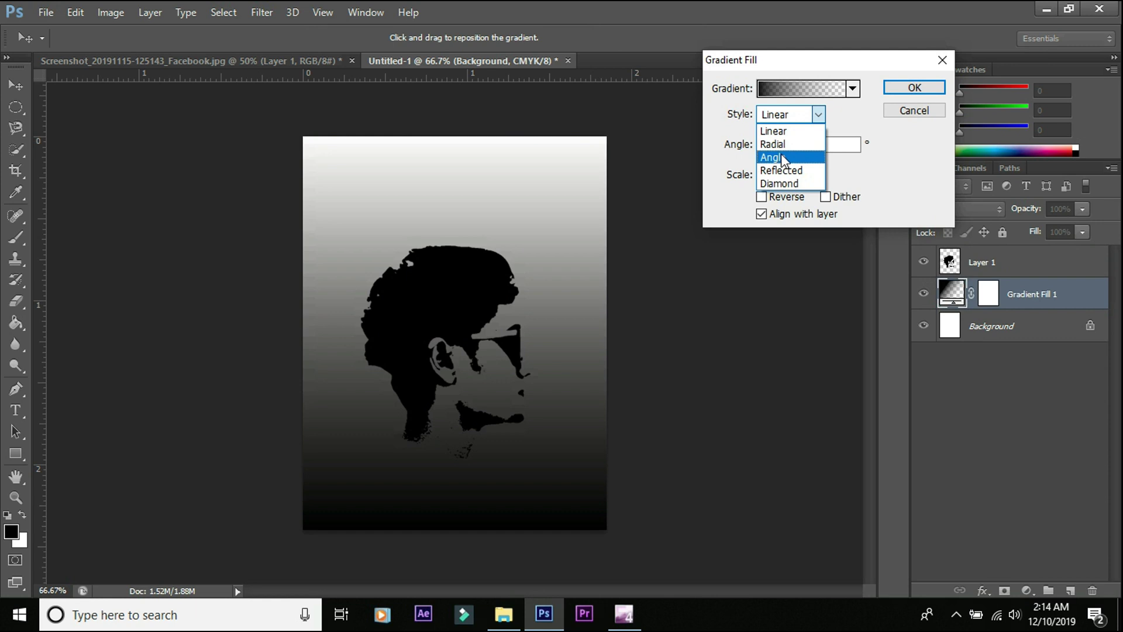
click(777, 144)
click(789, 88)
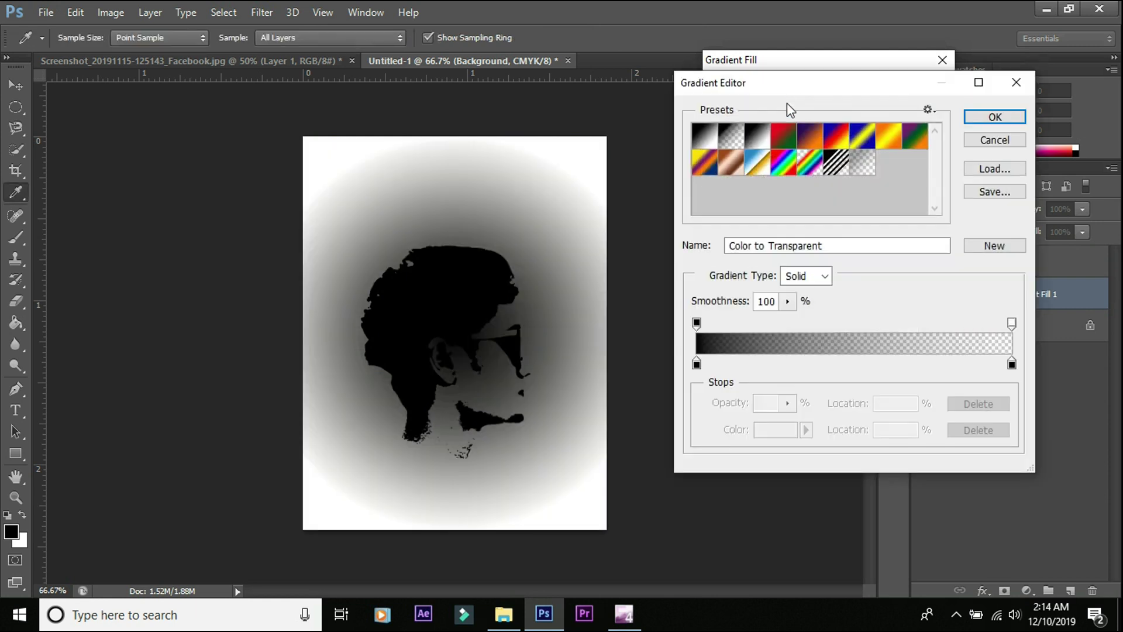
click(737, 174)
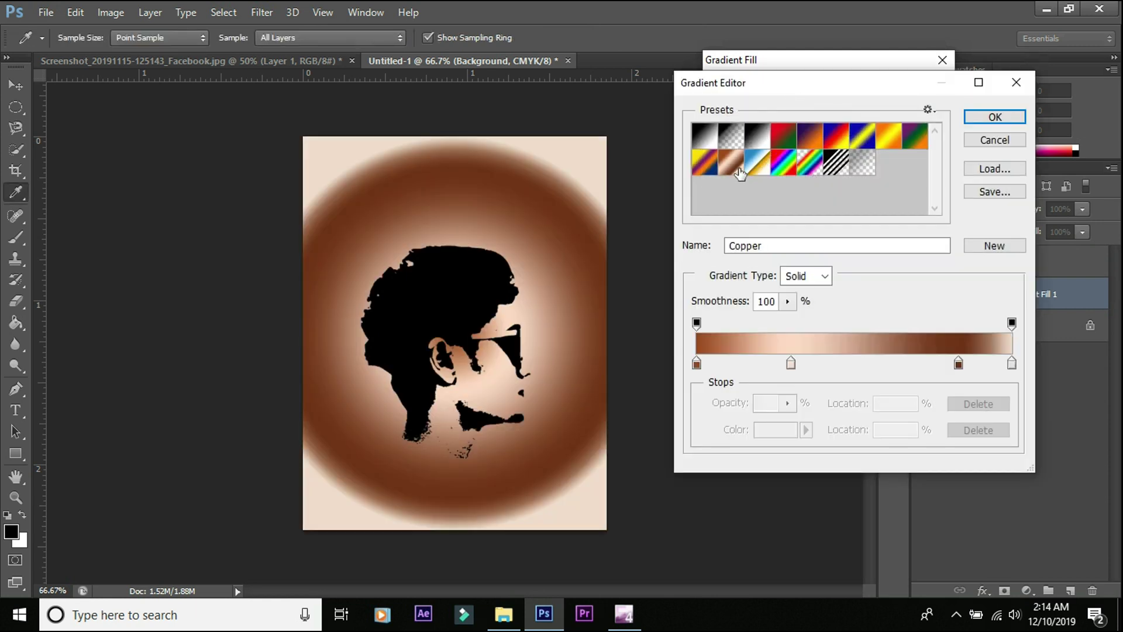
click(994, 117)
Set the gradient angle to 14 and scale to 937%, then nudge the silhouette
double_click(795, 145)
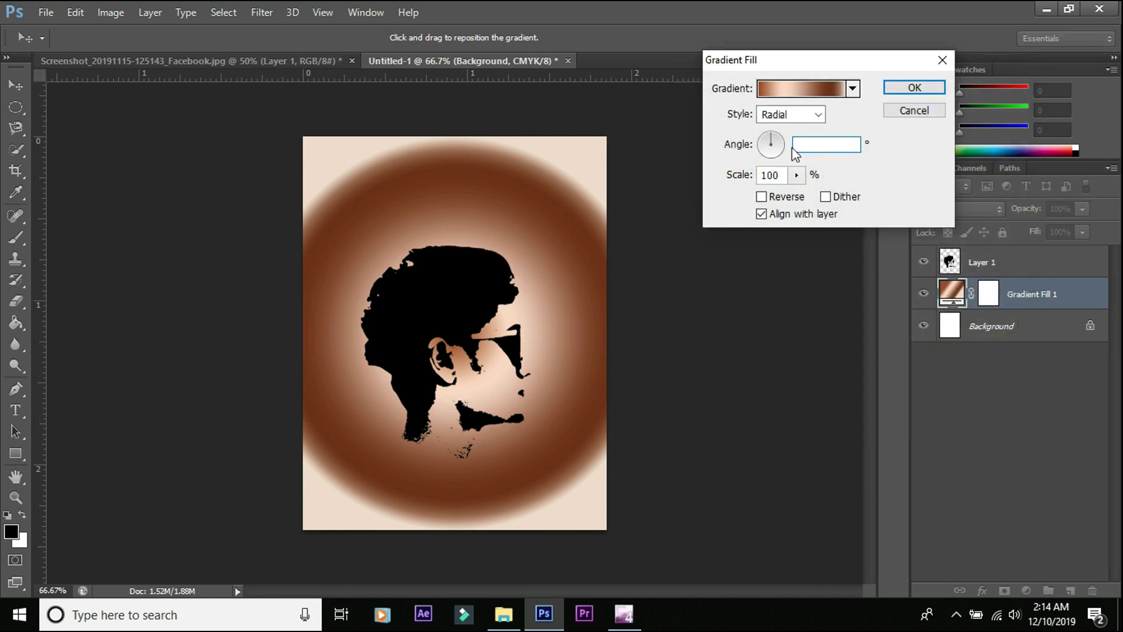
text(14)
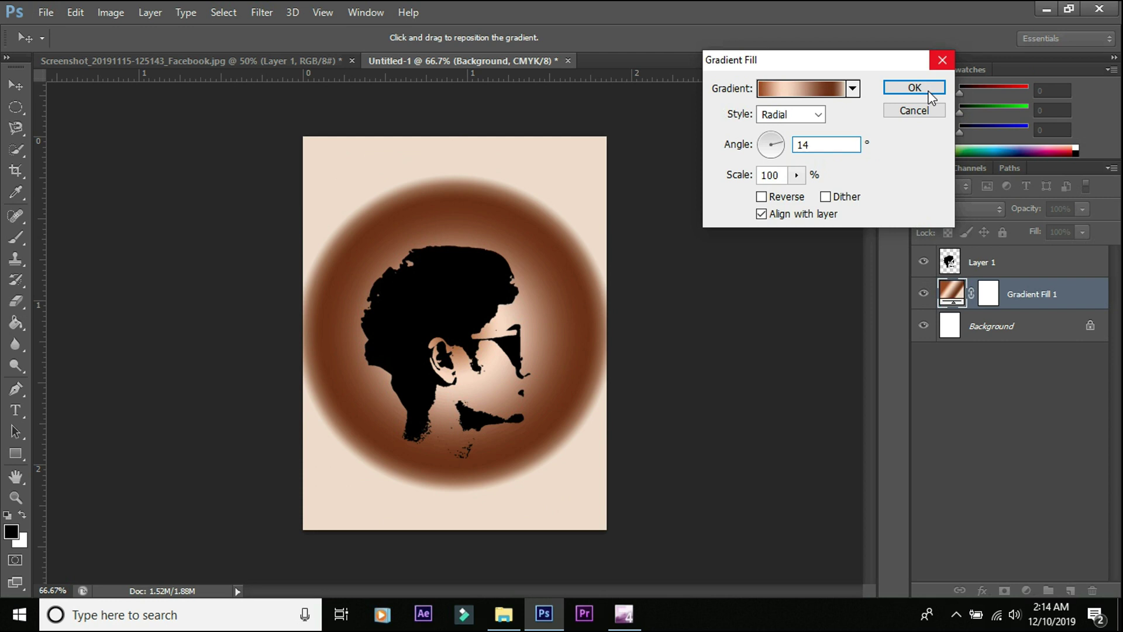
click(796, 174)
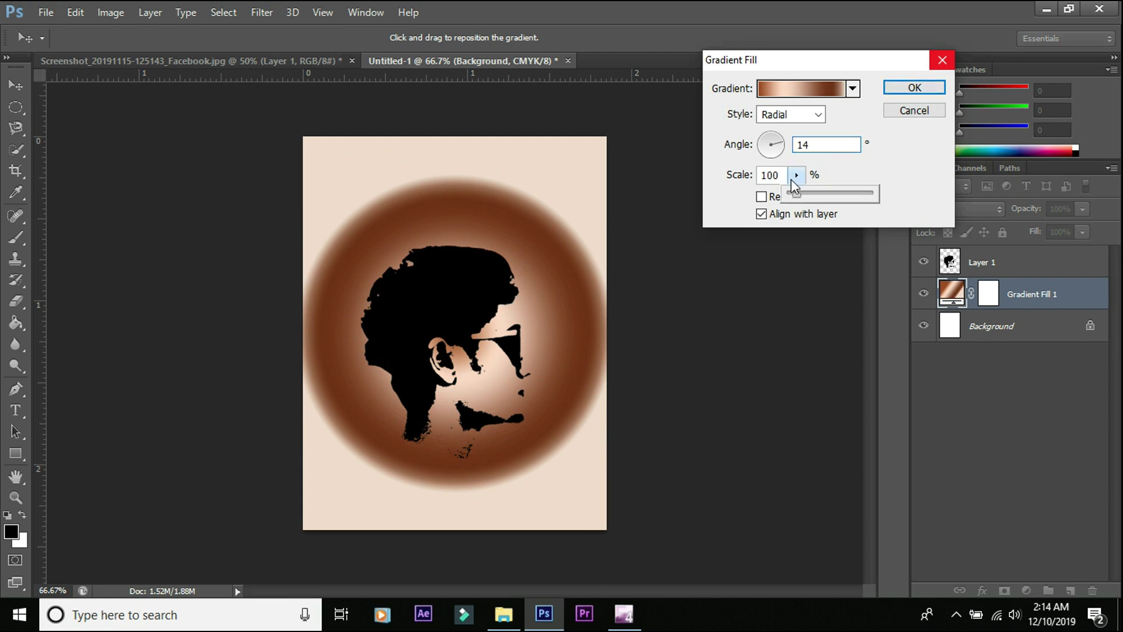
click(773, 175)
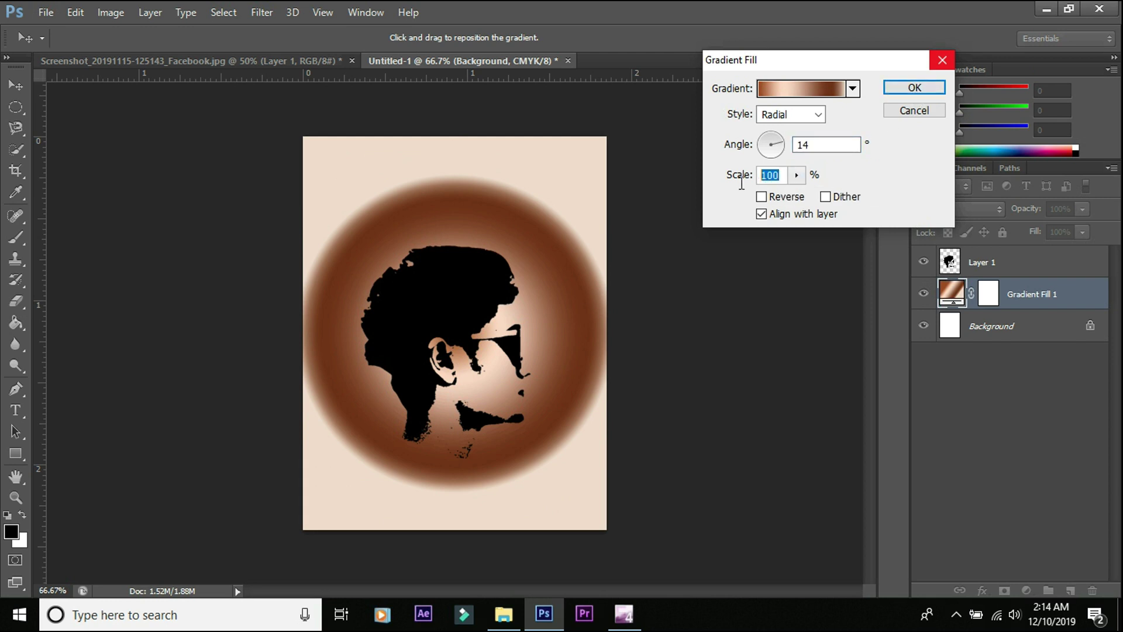
text(937)
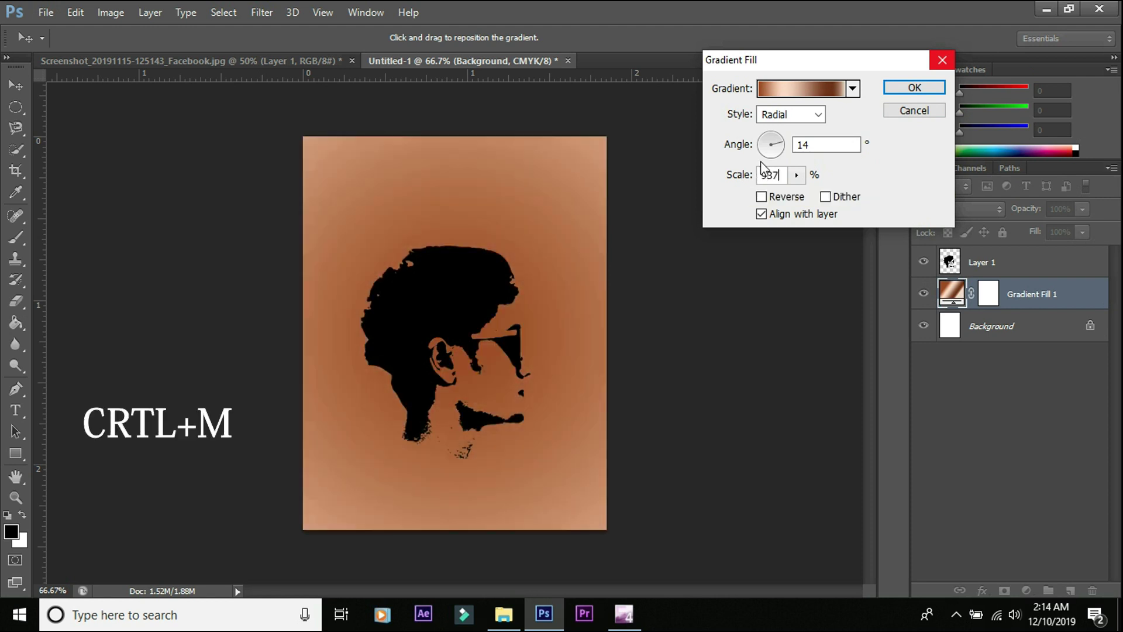
click(918, 88)
mouse_move(417, 307)
mouse_down()
mouse_move(406, 308)
mouse_move(421, 303)
mouse_up()
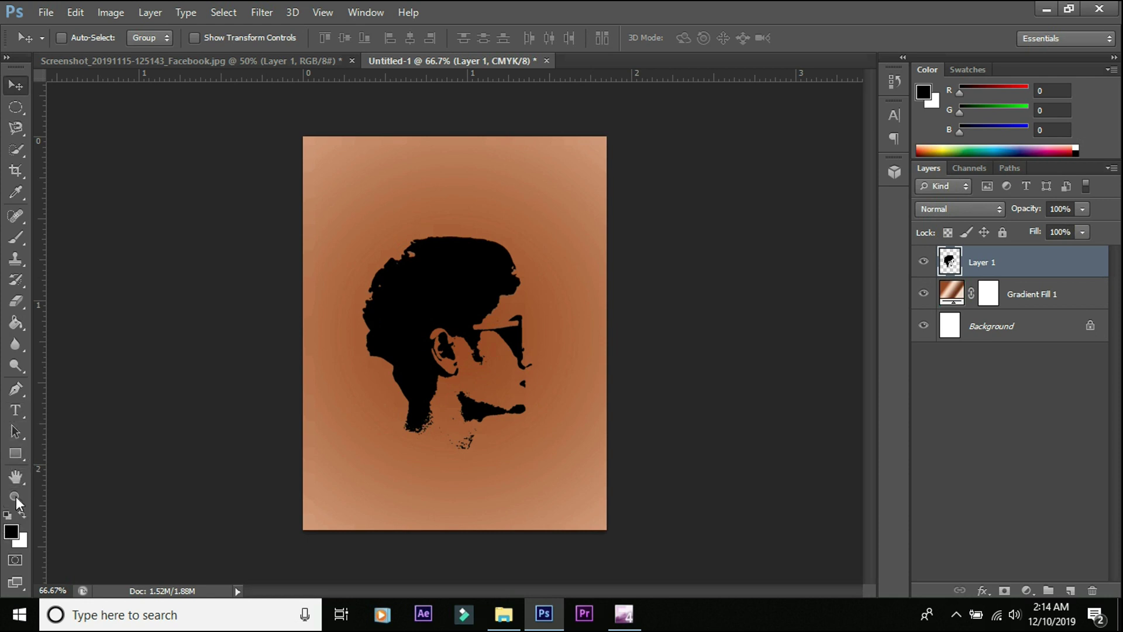
Draw an unfilled circle with the Ellipse Tool centred over the head
click(11, 451)
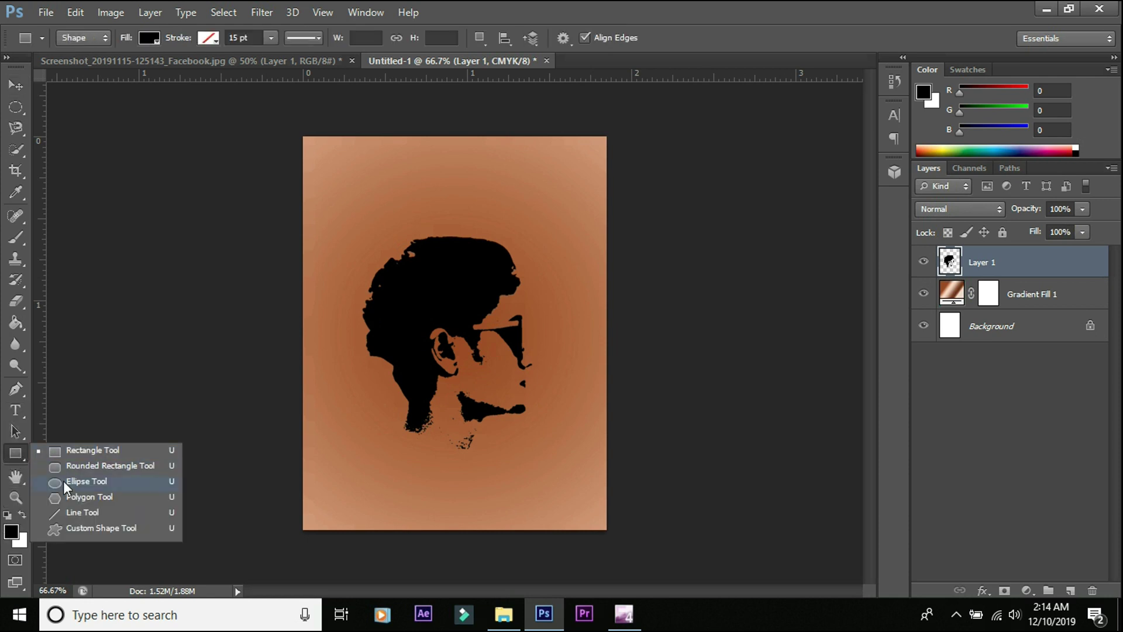
click(63, 481)
drag(361, 221, 491, 375)
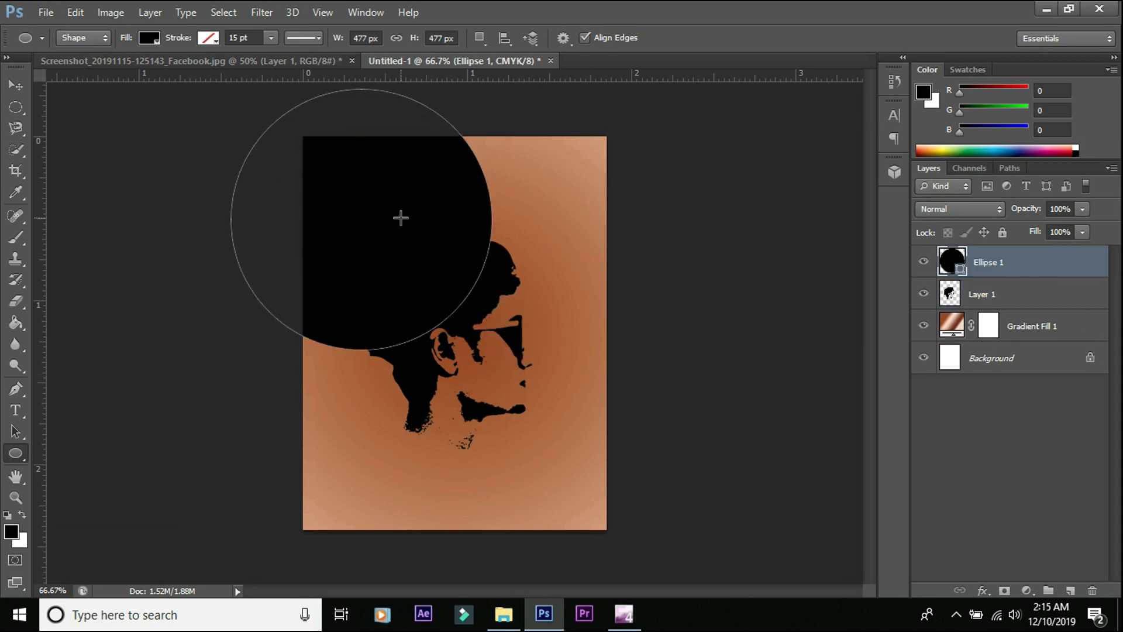
drag(373, 217, 474, 336)
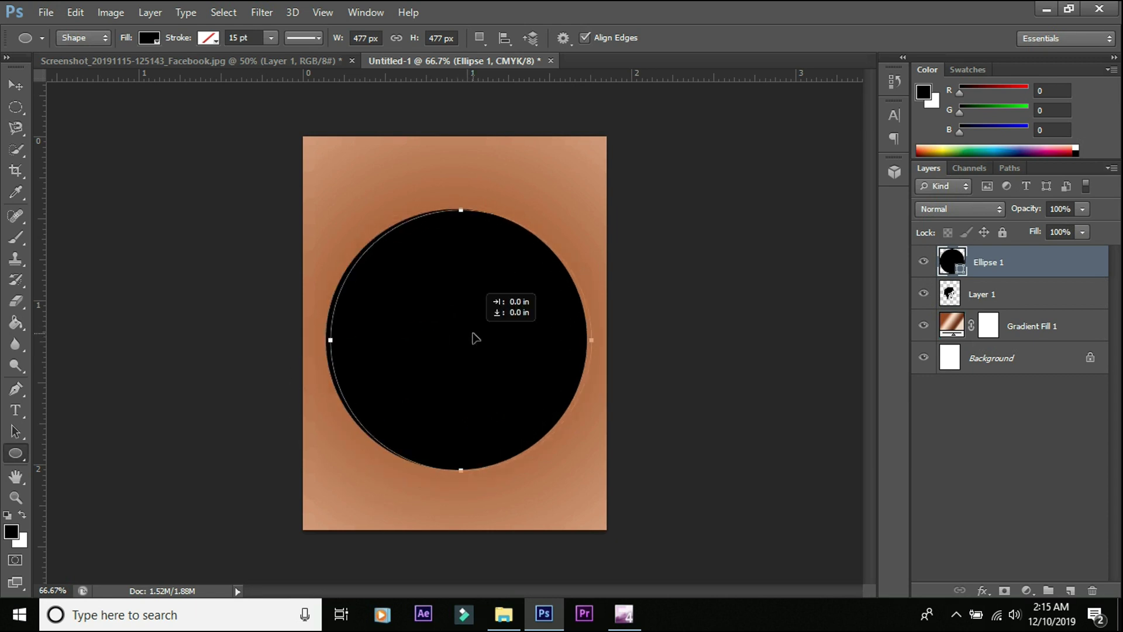
click(148, 38)
click(79, 71)
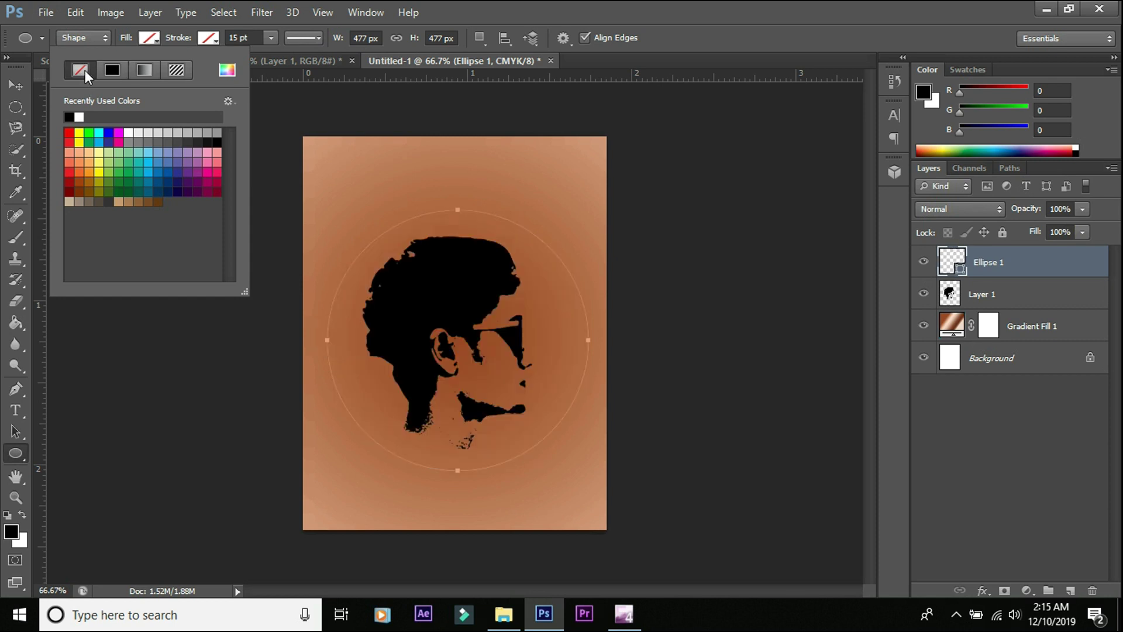
click(348, 54)
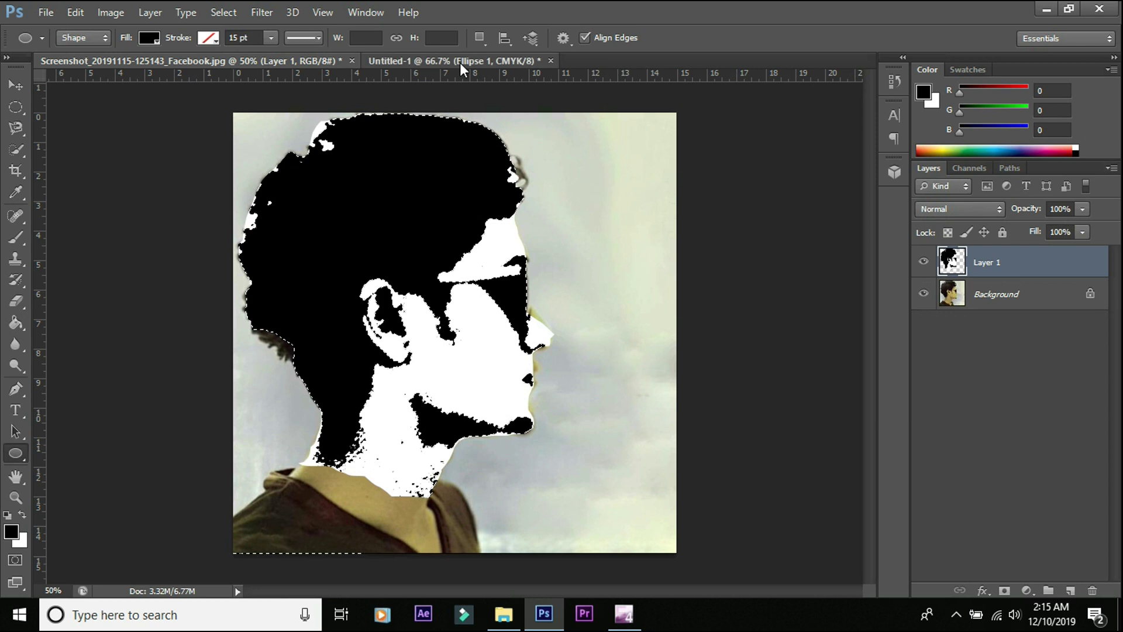
click(459, 62)
Give the circle a 3 pt black stroke
click(239, 37)
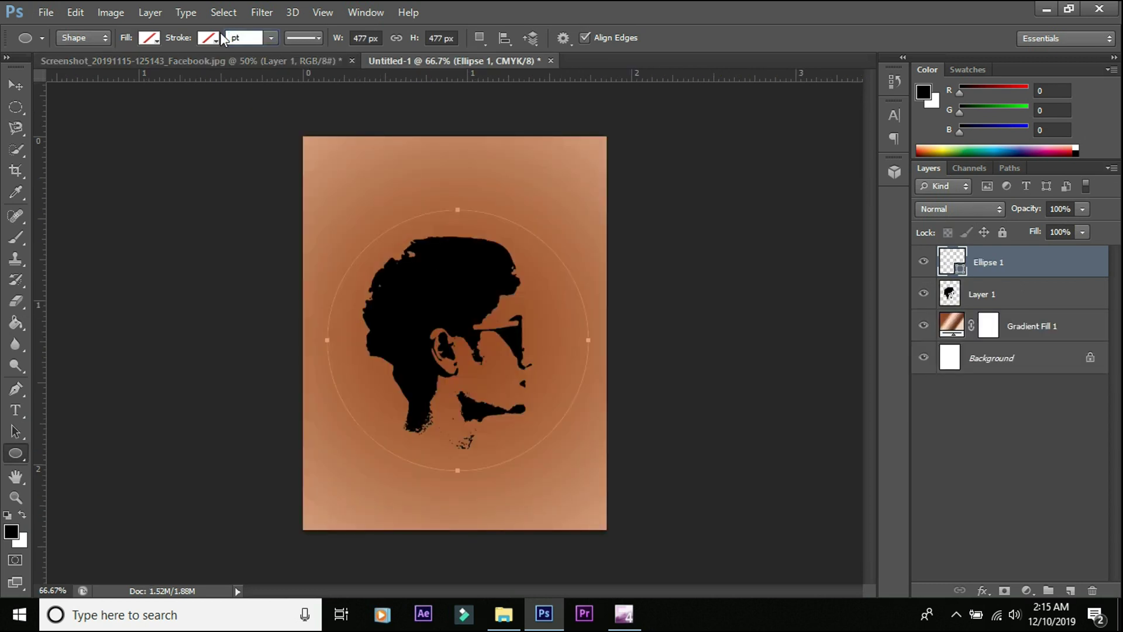
text(3)
key(Return)
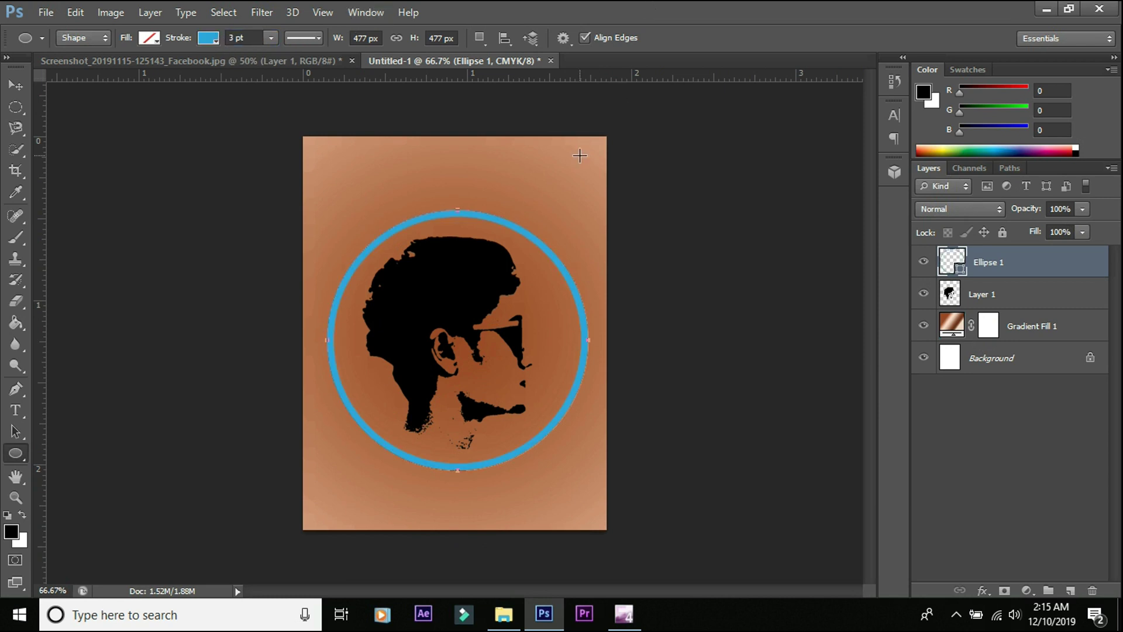
click(203, 39)
click(128, 133)
click(276, 142)
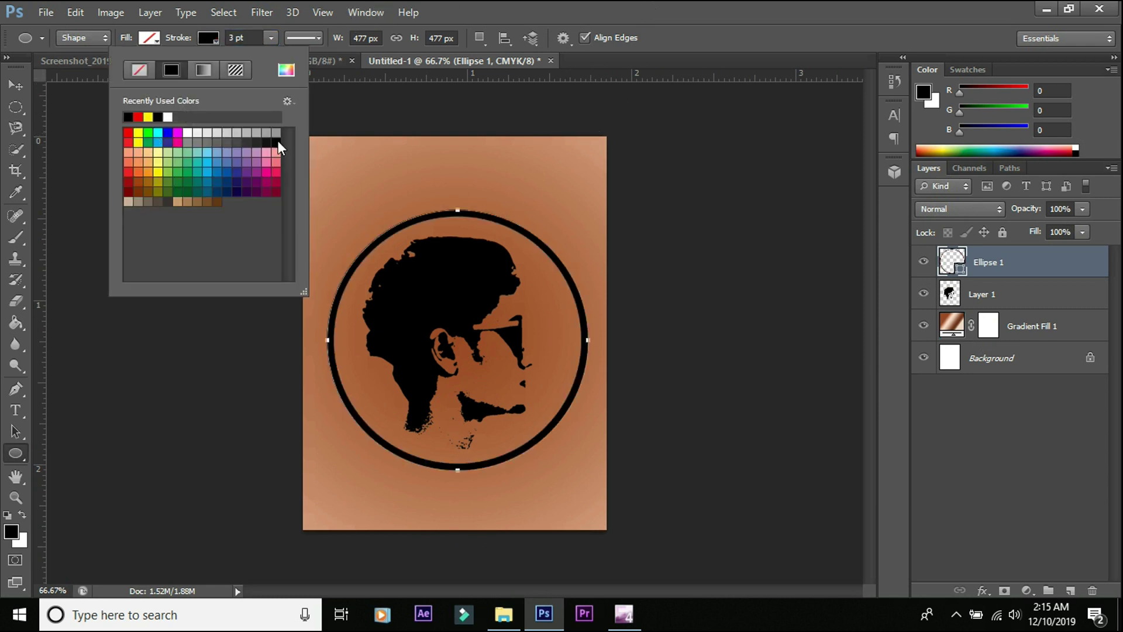
click(662, 46)
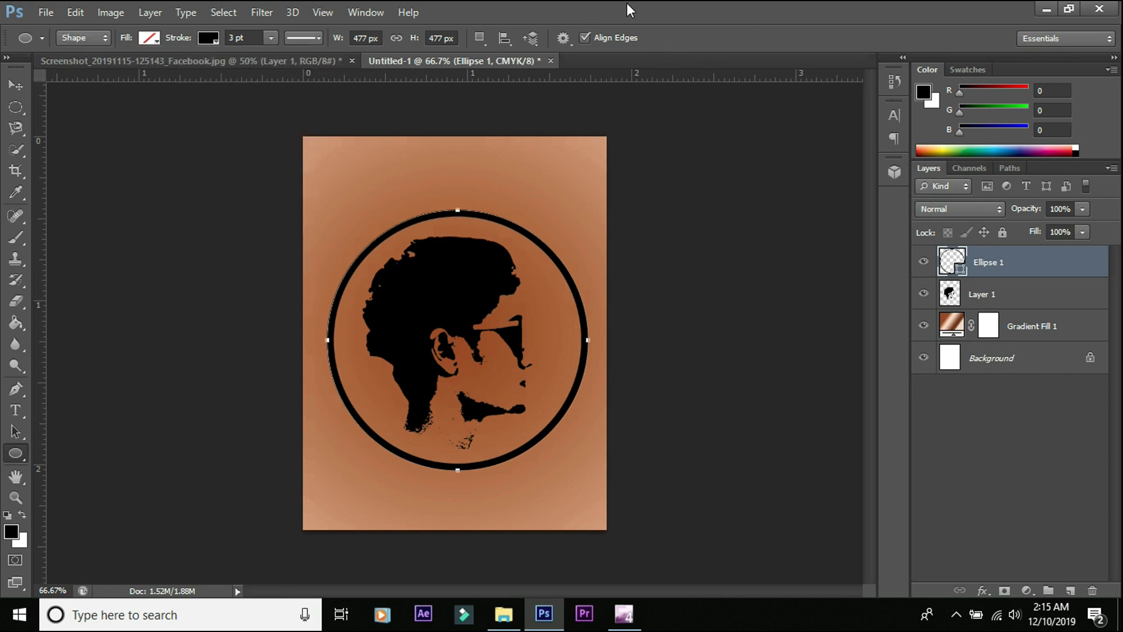
Scale the ring down to about 87% around the head
key(ctrl+t)
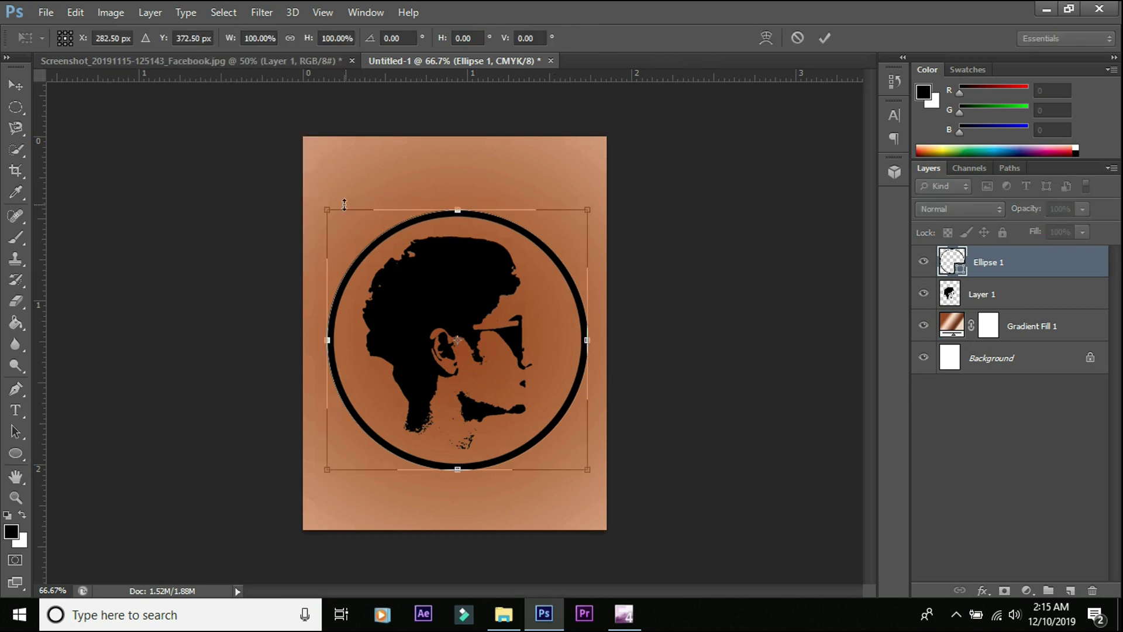
drag(328, 210, 343, 226)
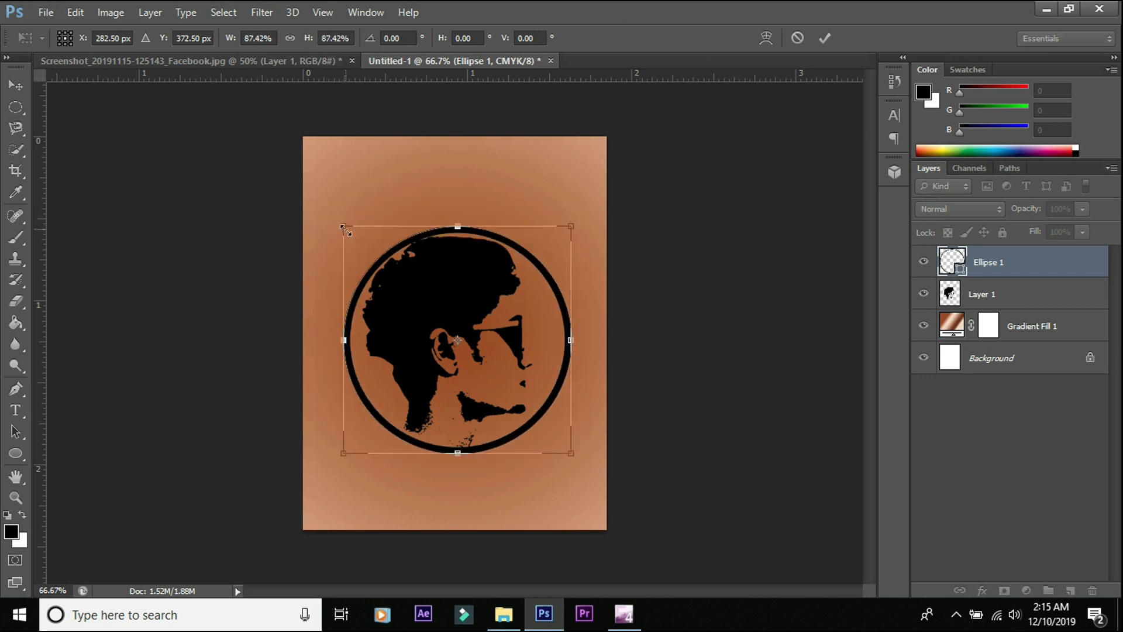
drag(418, 308, 407, 301)
click(825, 38)
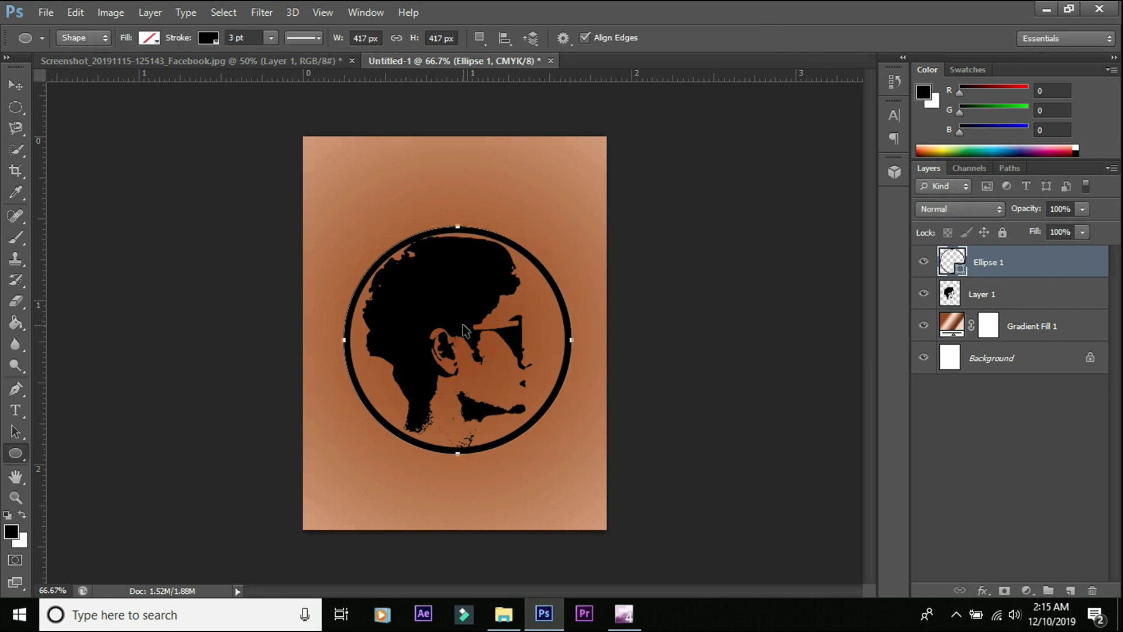
Nudge the ring one step left and one step up with the arrow keys
key(ctrl+t)
key(Left)
key(Left)
key(Left)
key(Left)
key(Left)
key(Left)
key(Left)
key(Up)
key(Up)
key(Up)
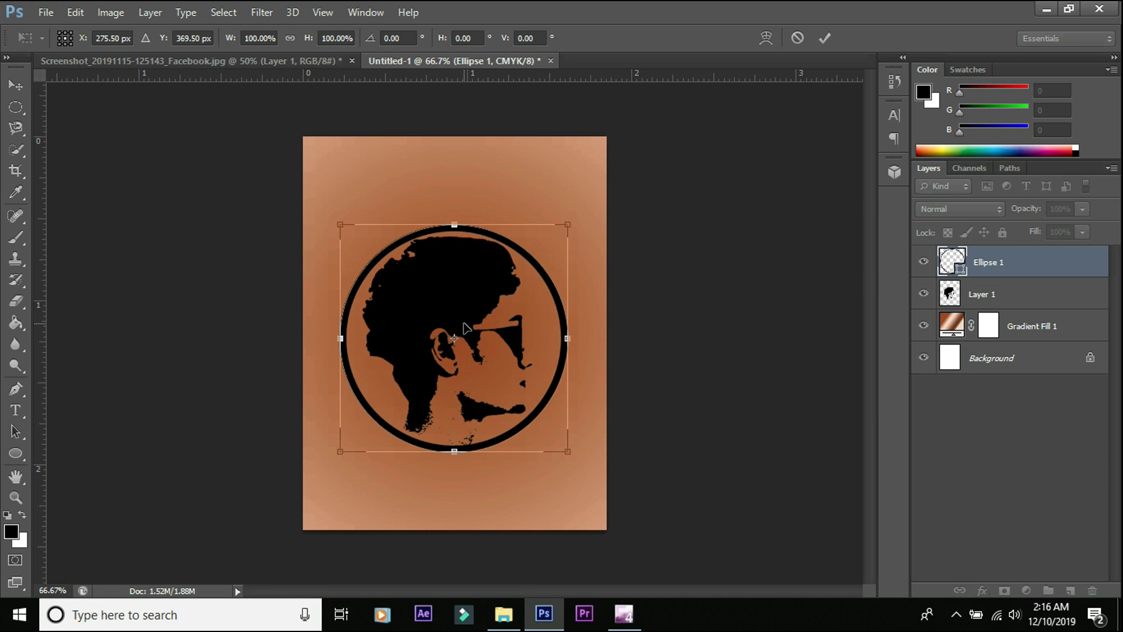
click(824, 39)
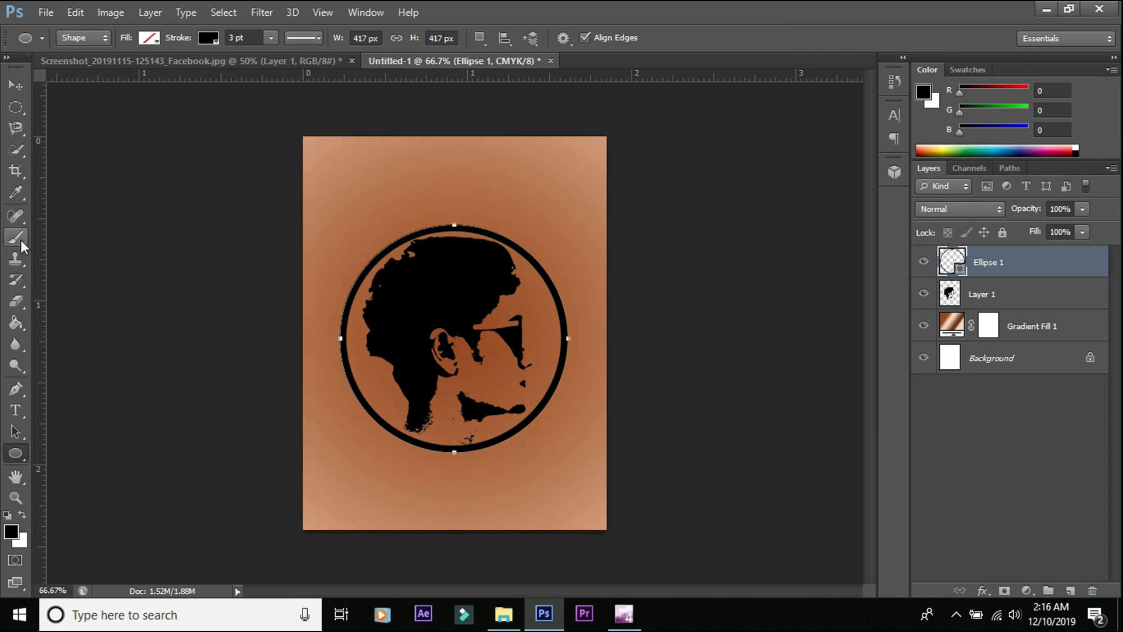
Crop the canvas to a square framing the ringed head silhouette
click(15, 170)
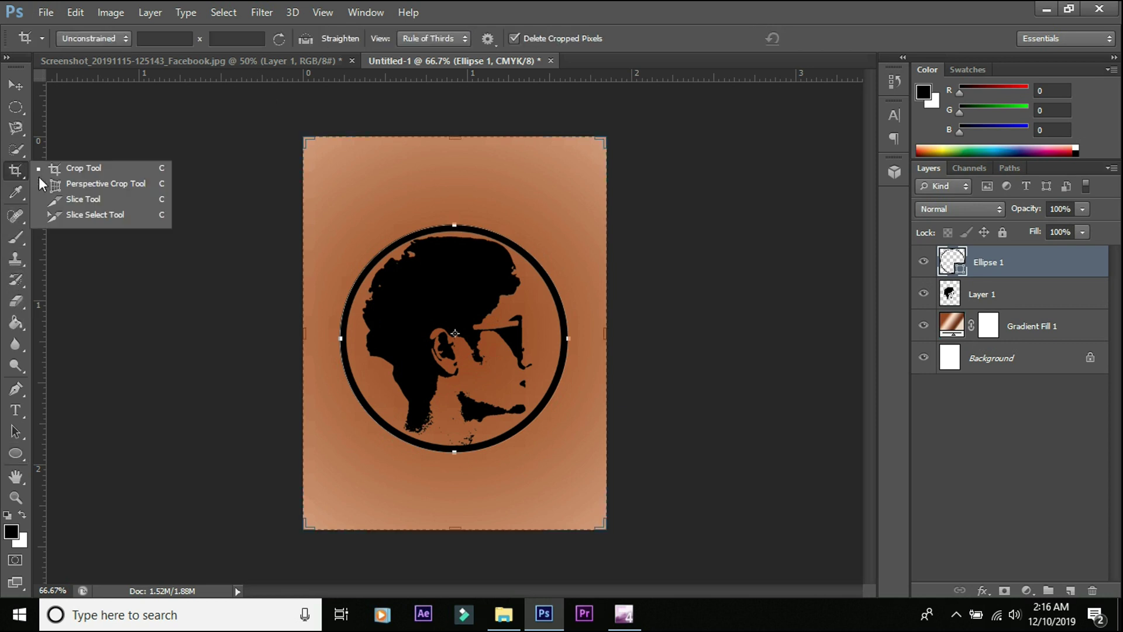
click(64, 171)
drag(305, 141, 314, 169)
drag(594, 497, 587, 477)
click(828, 36)
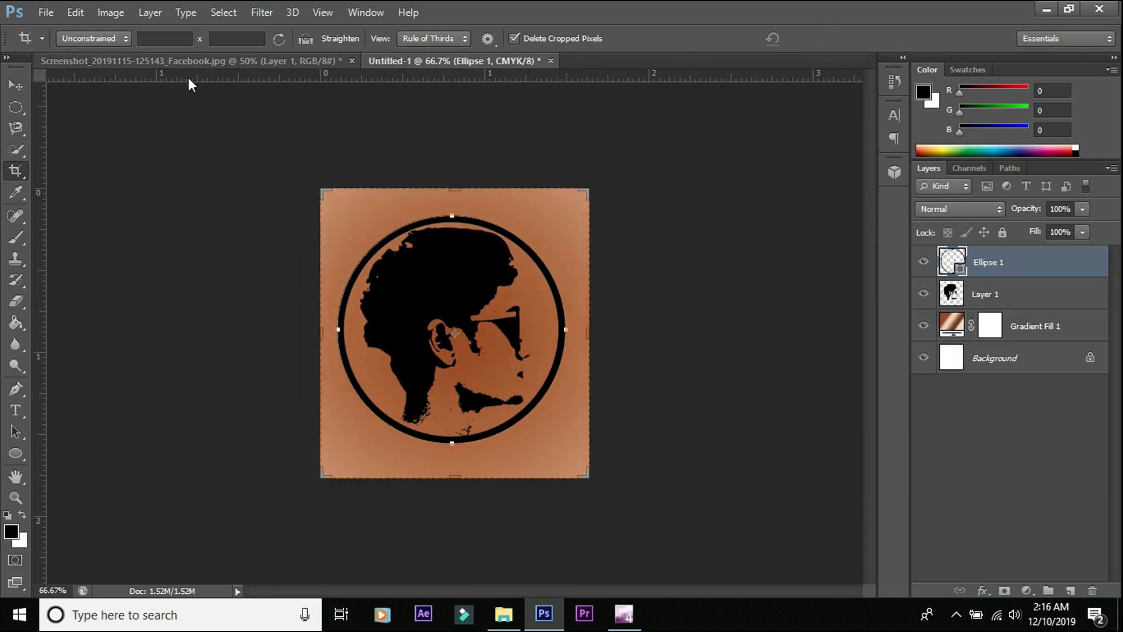
click(21, 409)
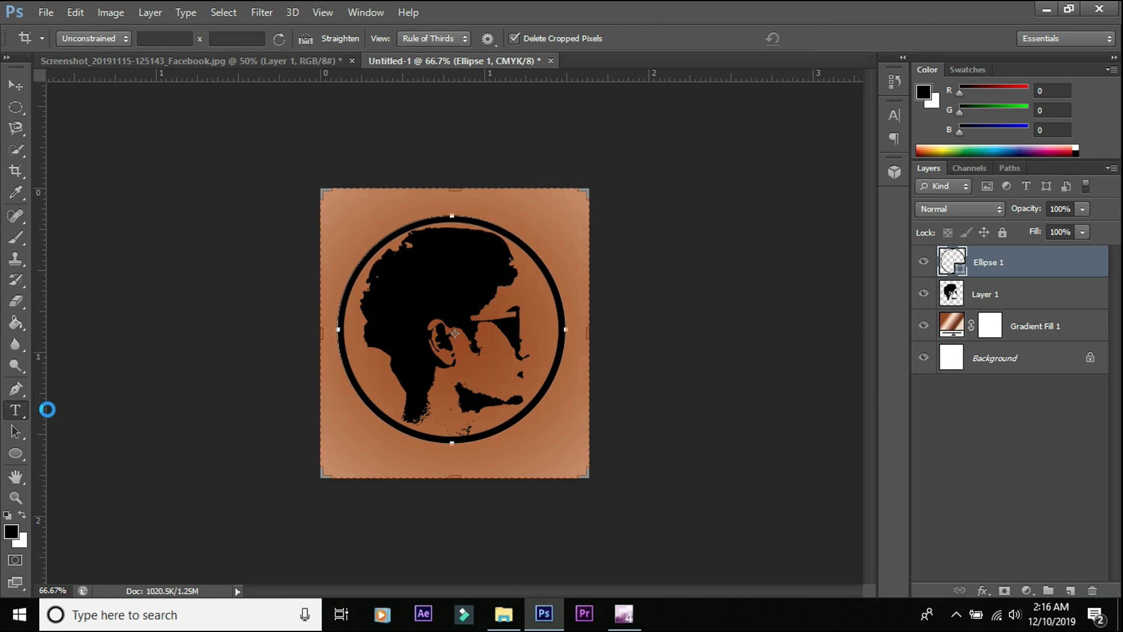
Start a Horizontal Type text entry with a 10 pt font size
right_click(39, 411)
click(82, 409)
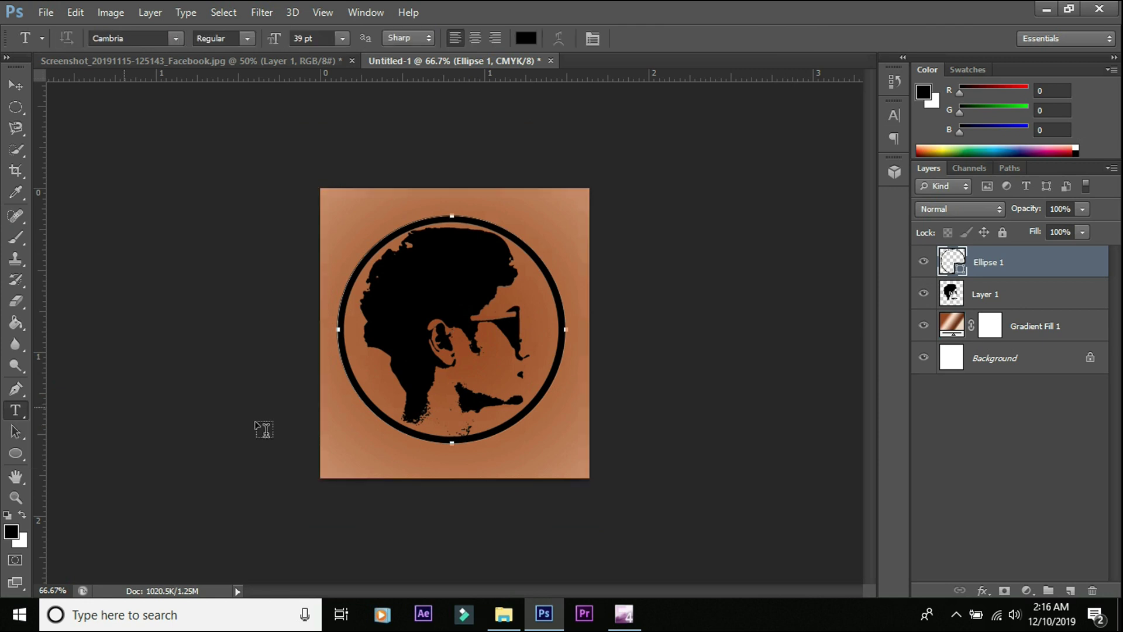
click(357, 449)
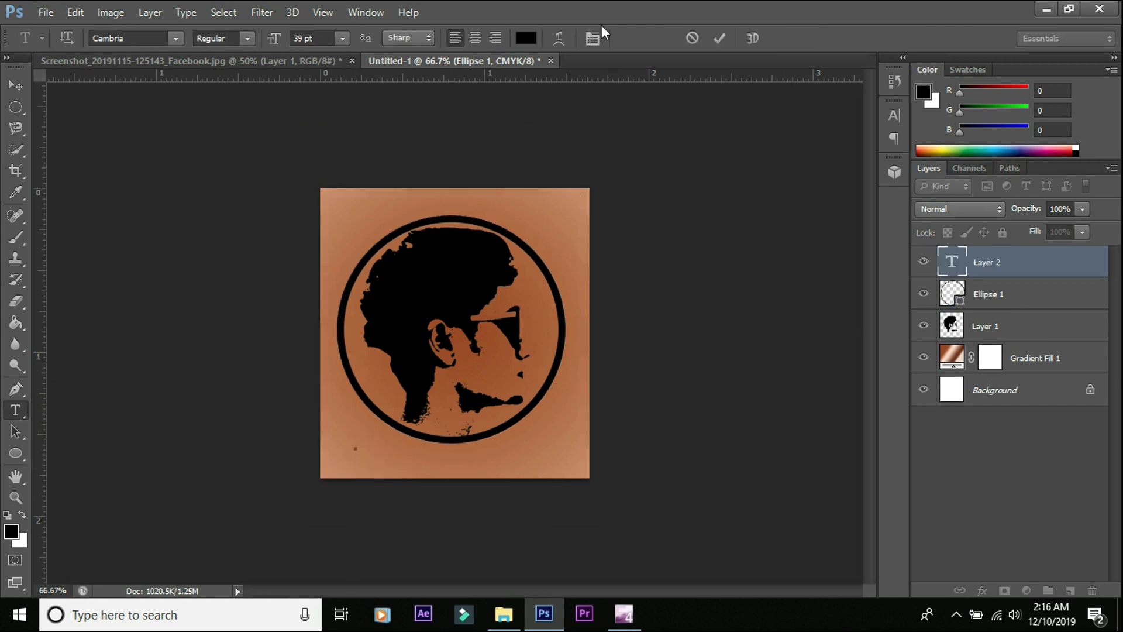
click(297, 39)
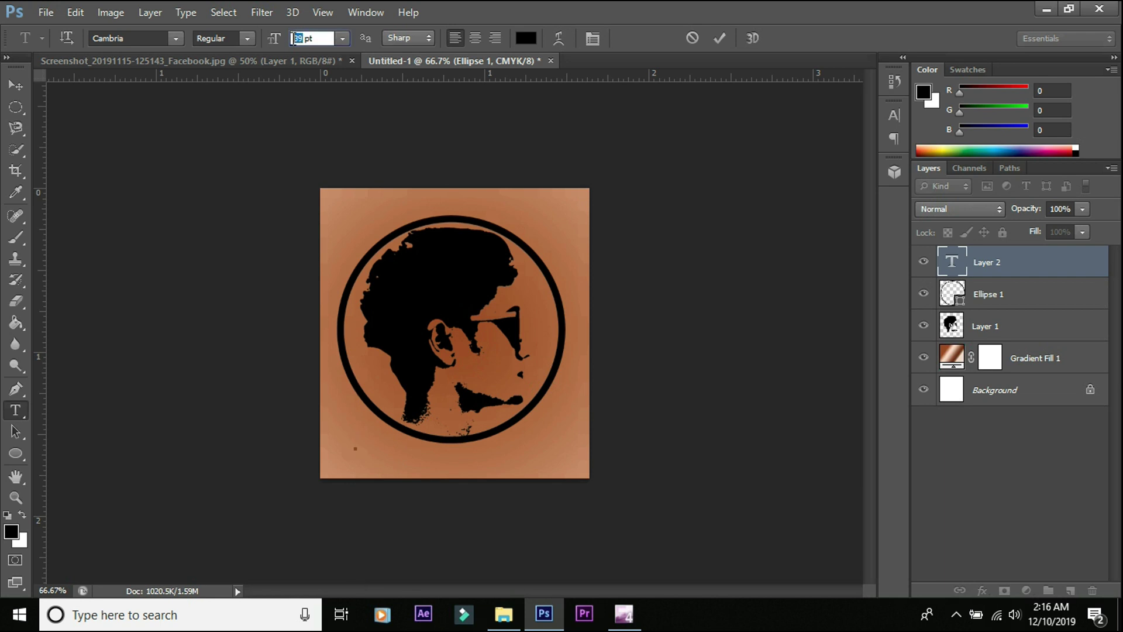
text(10)
click(380, 451)
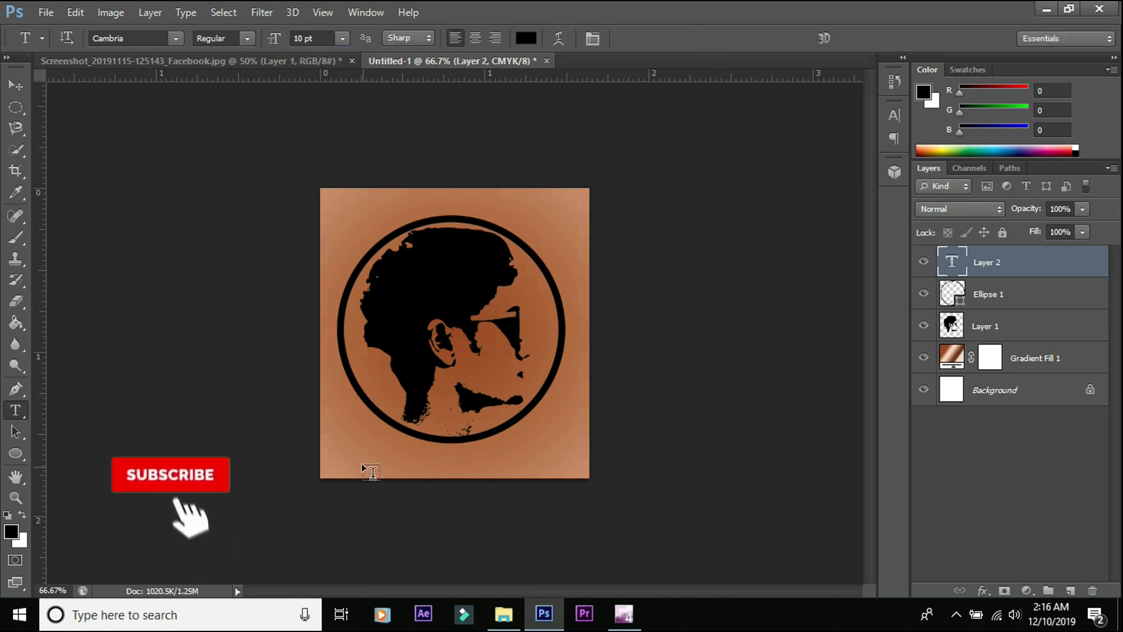
Type the name caption near the square's bottom and select it
click(370, 446)
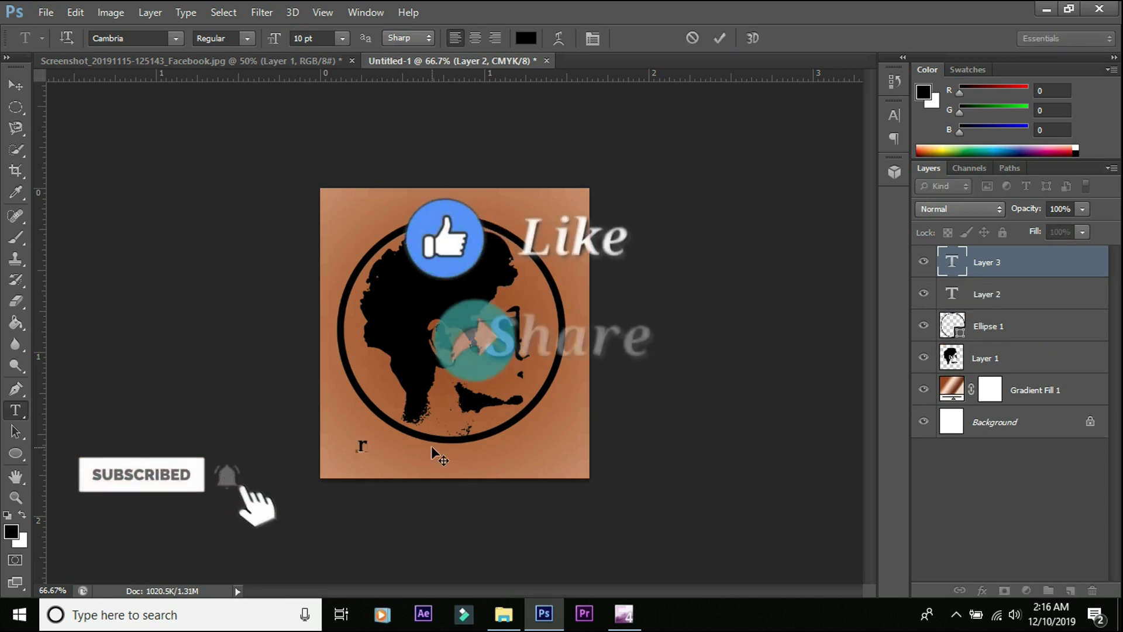
text(rijas ar)
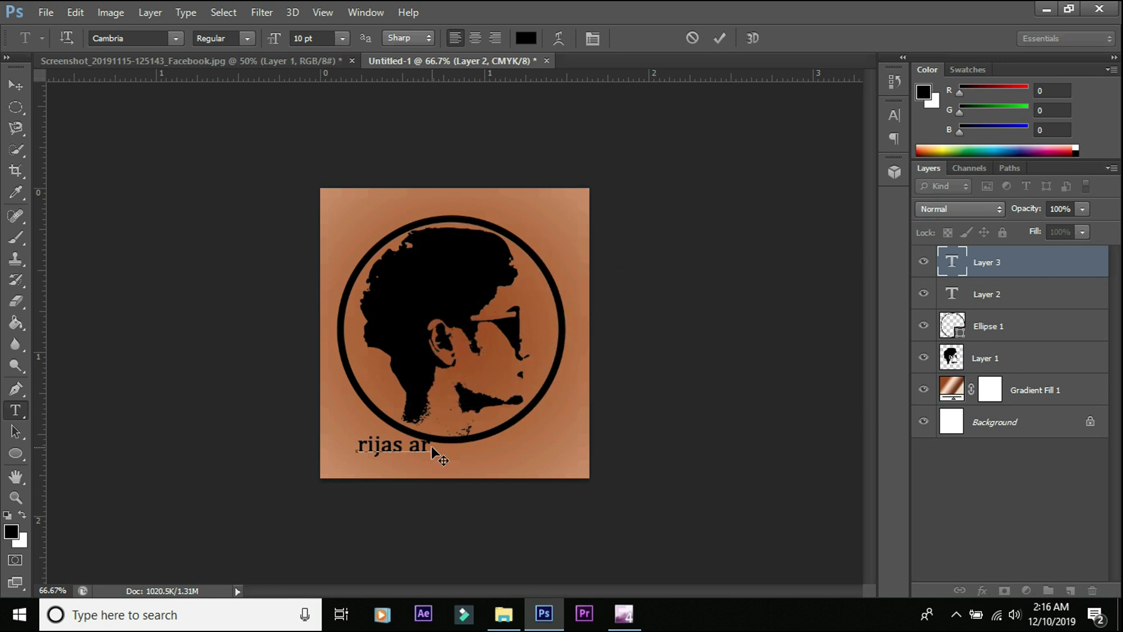
drag(432, 446, 337, 459)
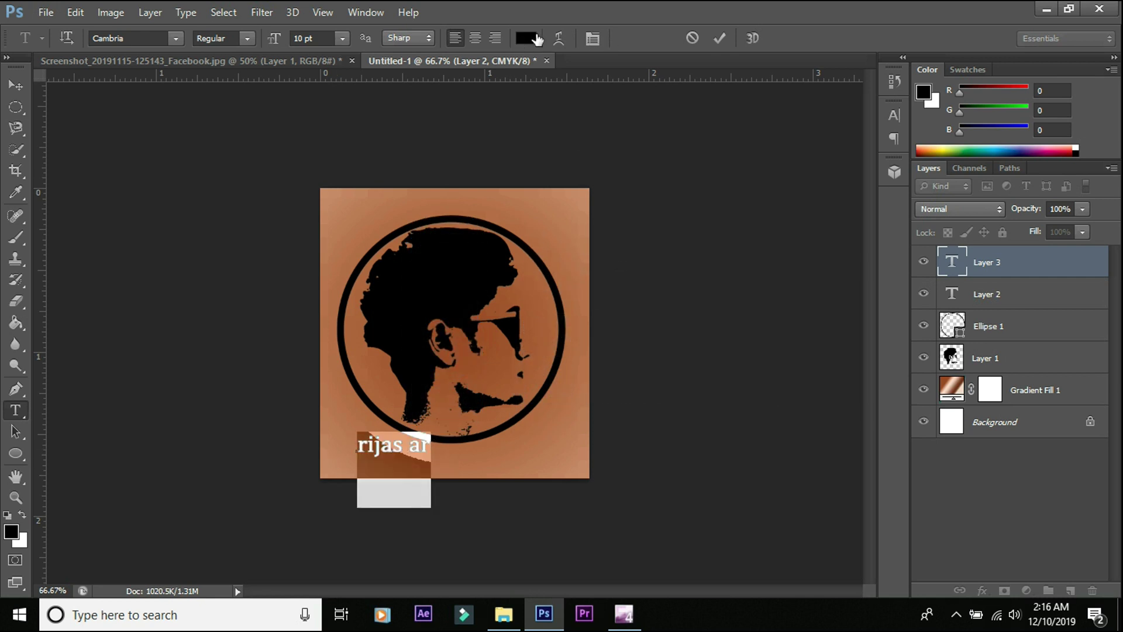
Set the name text's tracking to 640 in the Character panel and commit it
click(593, 38)
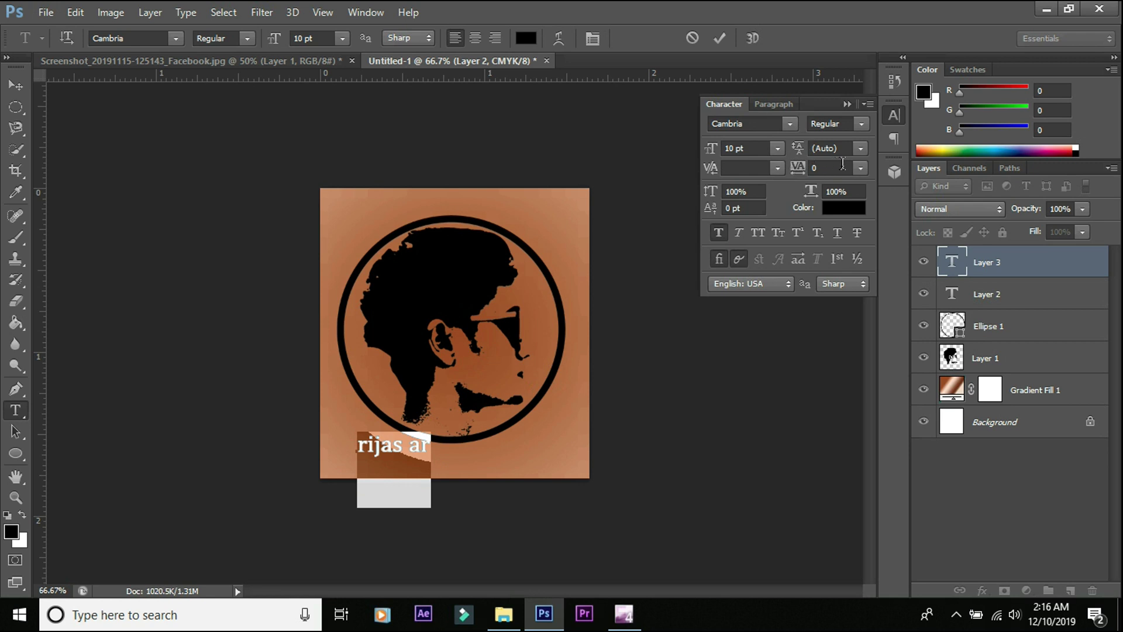
drag(799, 170, 819, 169)
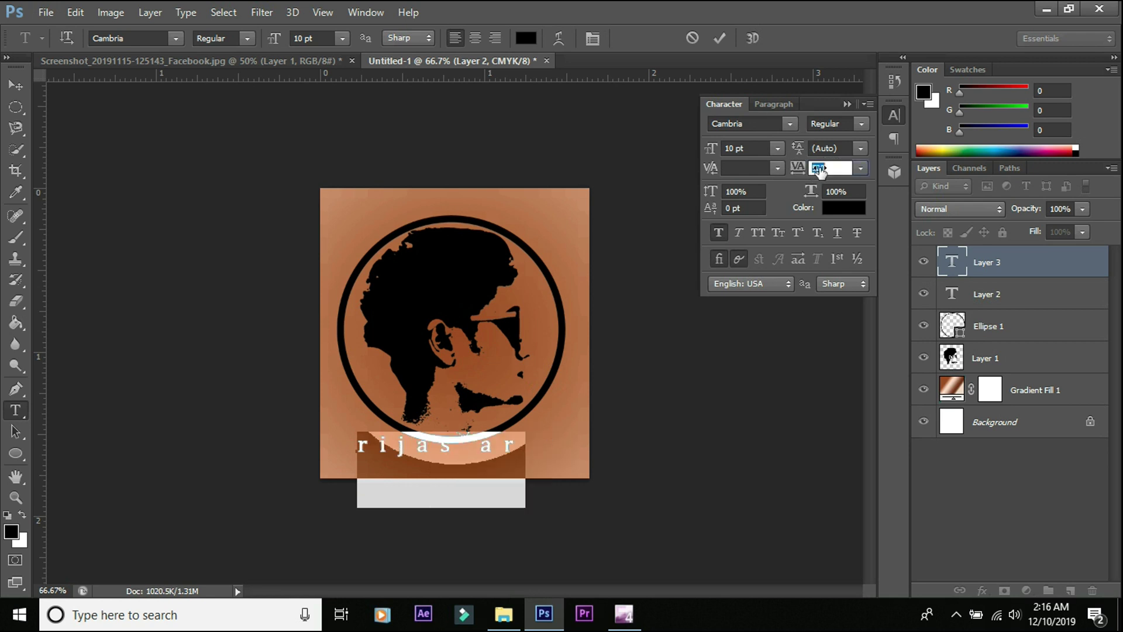
scroll(818, 169, up, 5)
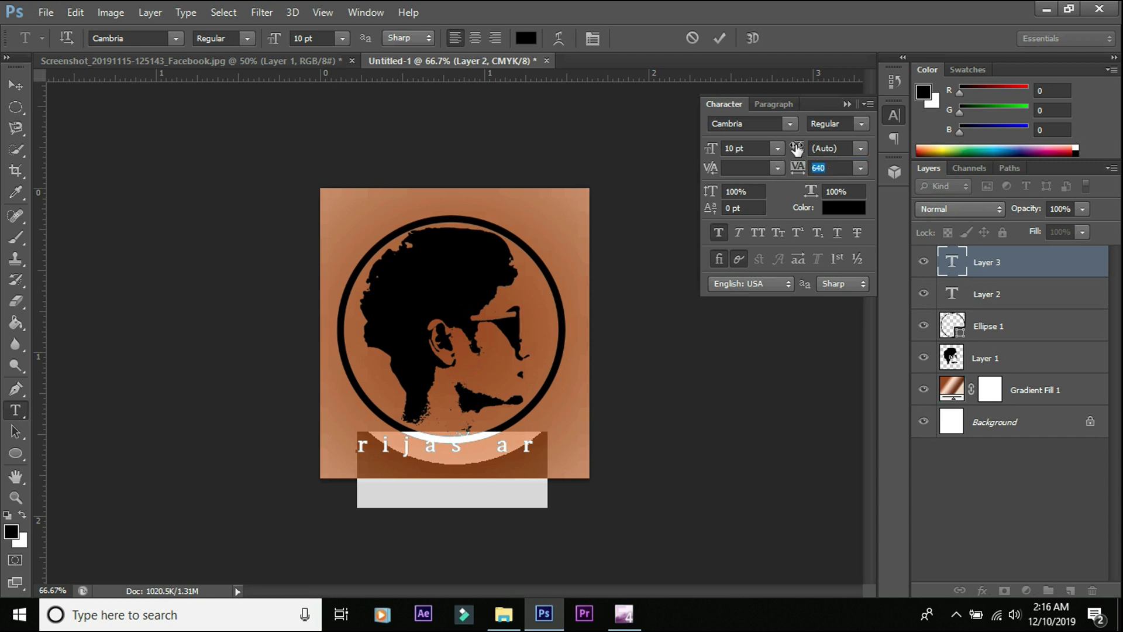
click(720, 38)
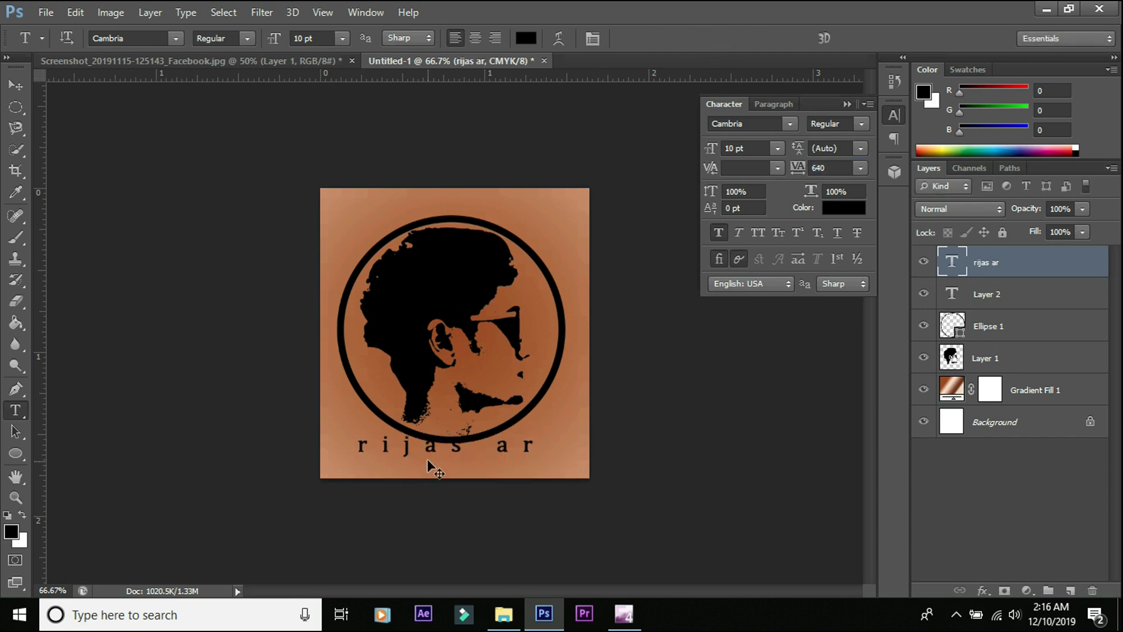
Move the spaced name so it sits centred just below the ring
drag(433, 453, 441, 463)
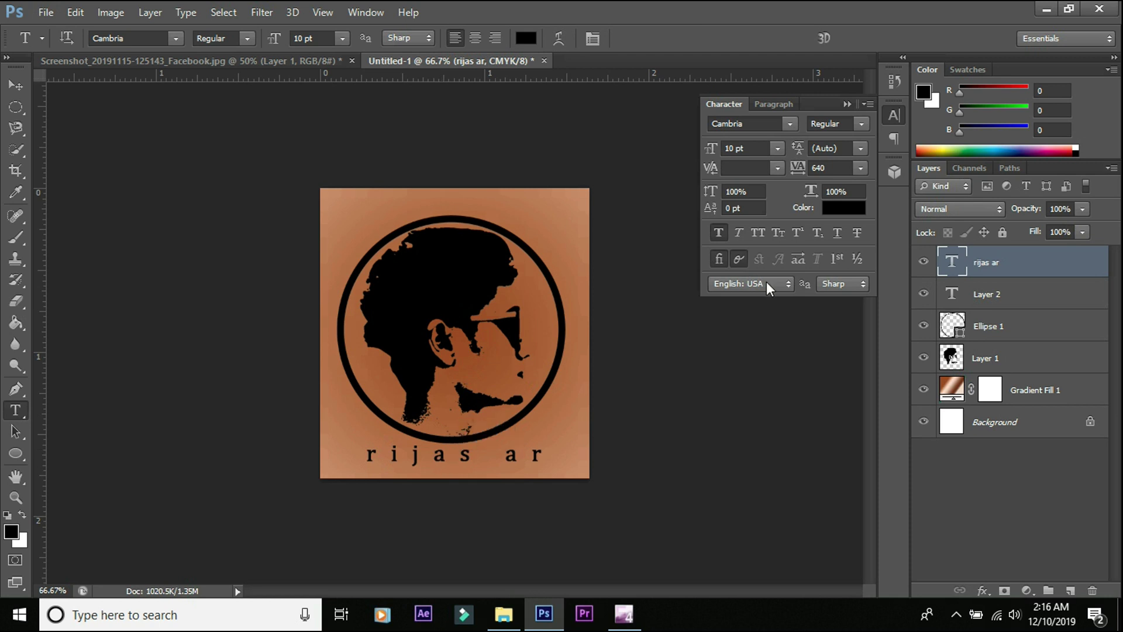
drag(445, 462, 445, 461)
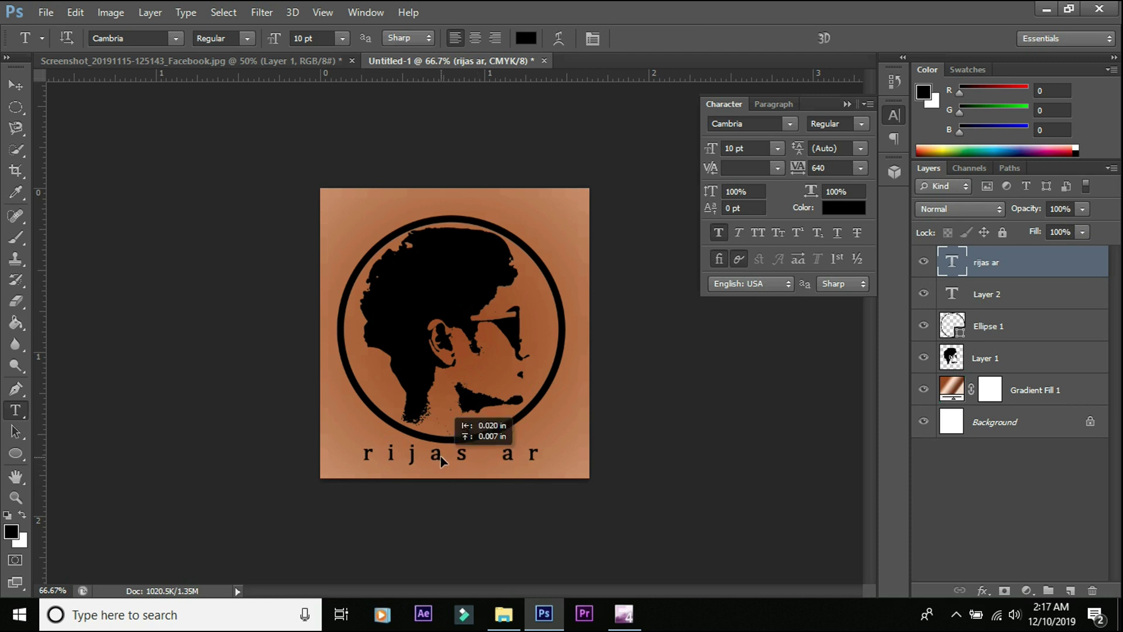
click(45, 13)
Save the poster to the Desktop in JPEG format under the file name 'face'
click(64, 209)
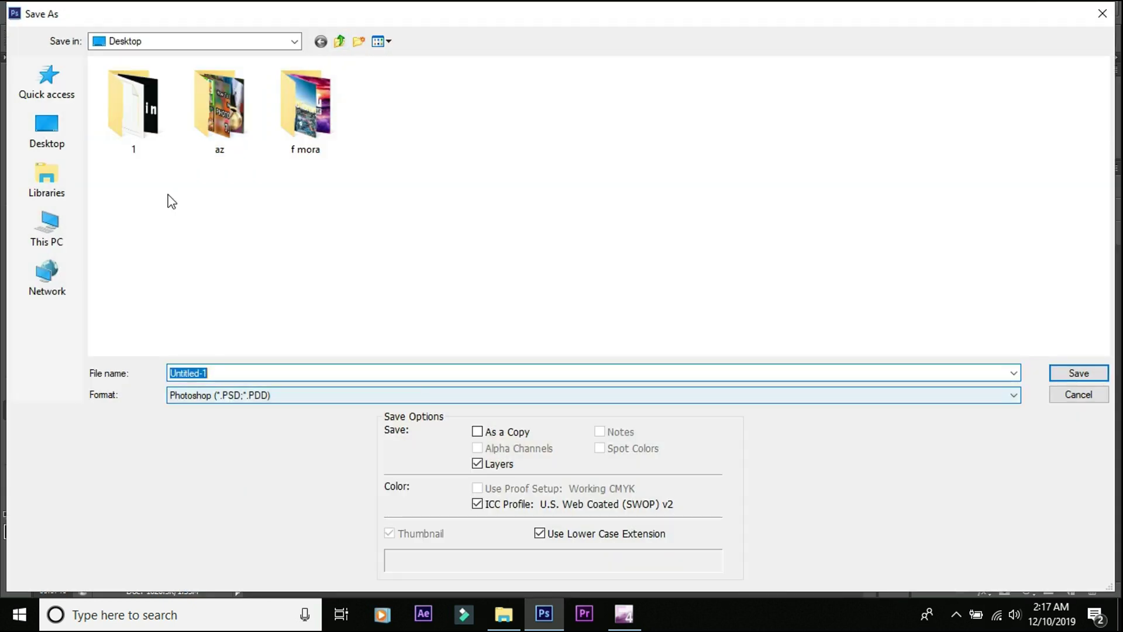
click(55, 132)
click(269, 396)
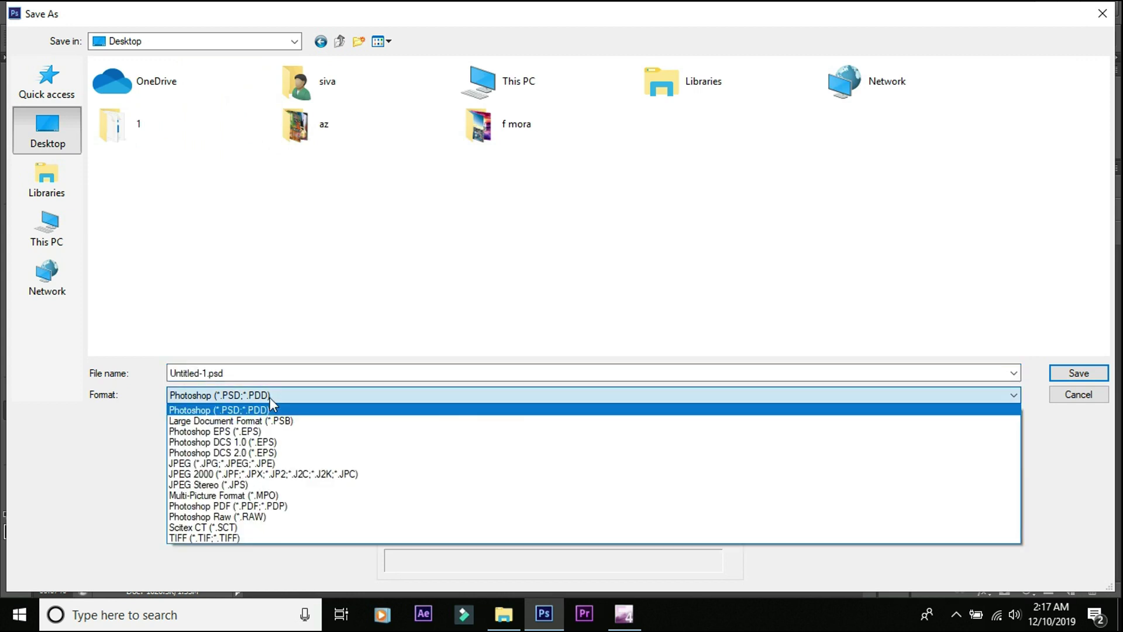
click(217, 463)
double_click(249, 374)
key(BackSpace)
text(face logo)
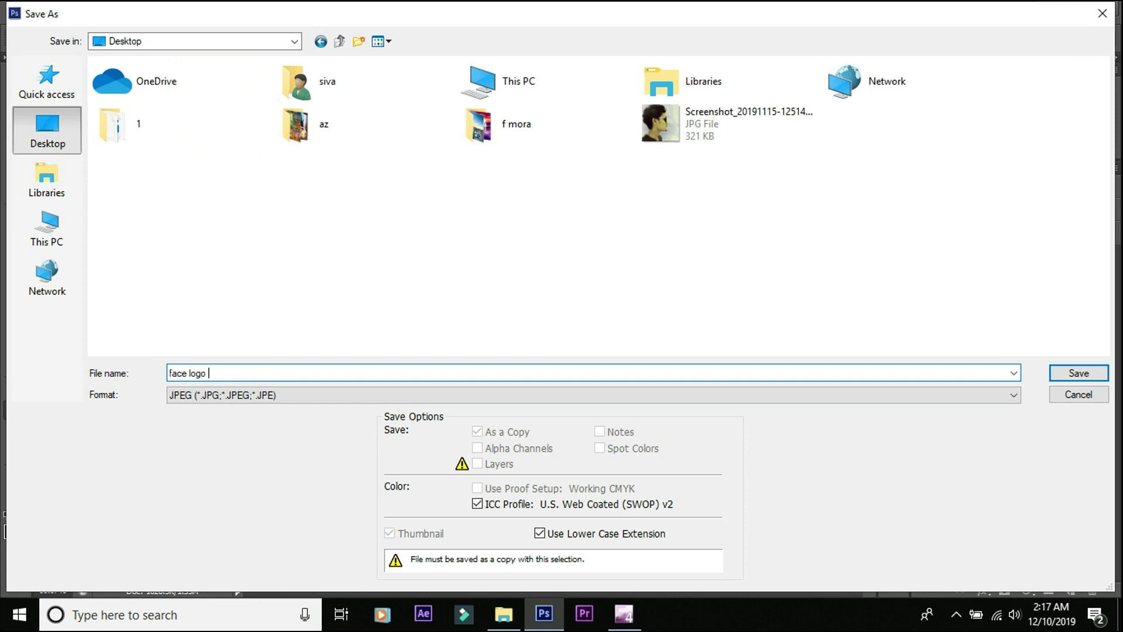
key(Return)
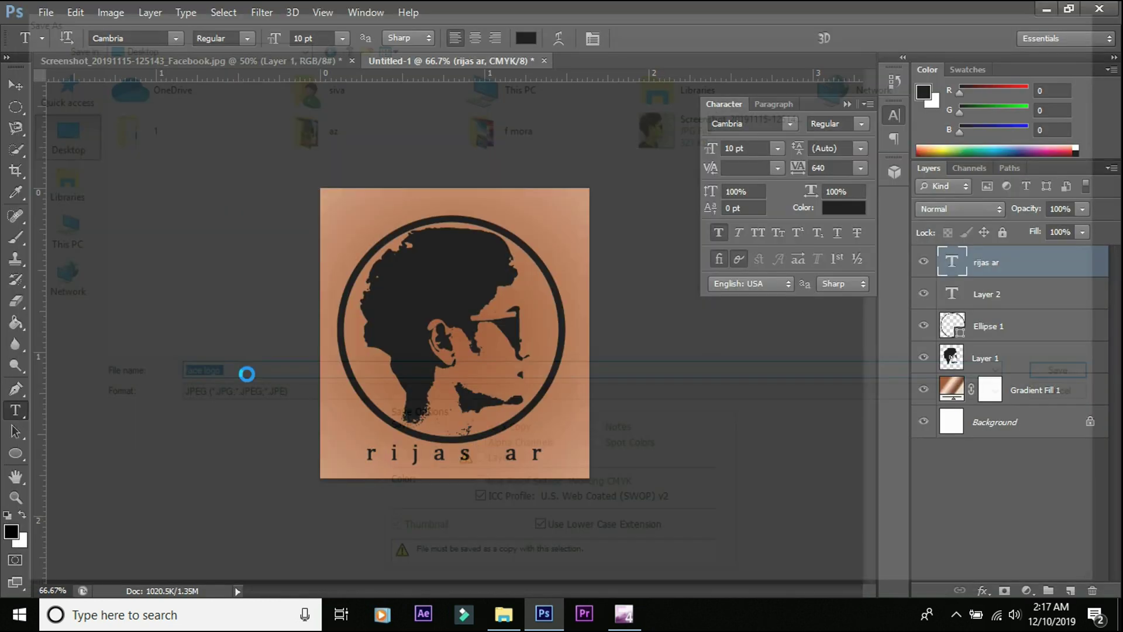